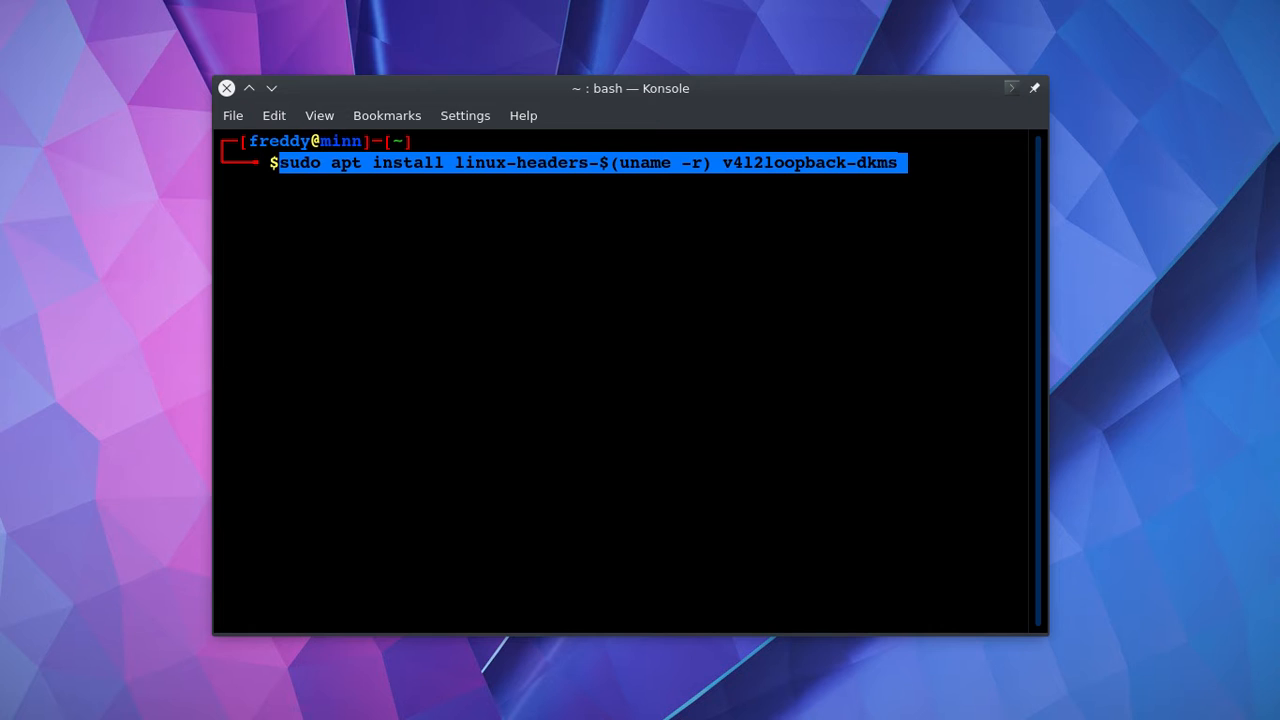
Run sudo apt install linux-headers-$(uname -r) v4l2loopback-dkms and enter the sudo password.
key(Return)
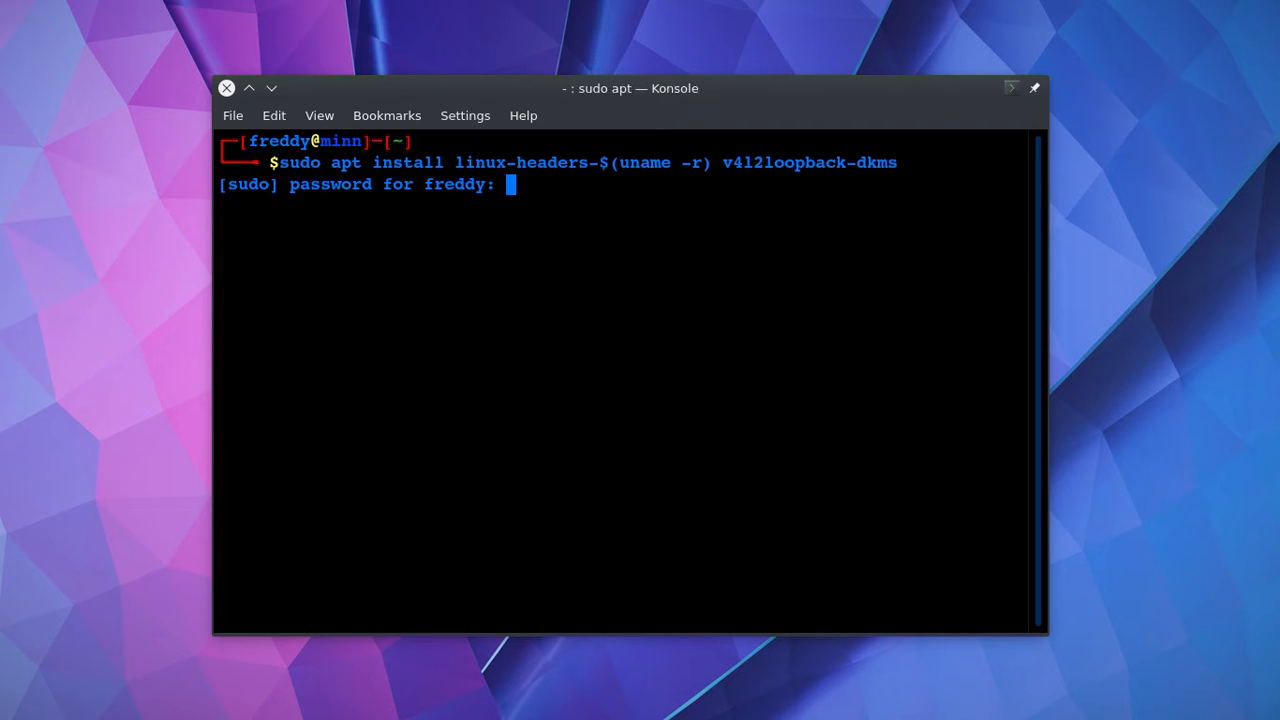
key(Return)
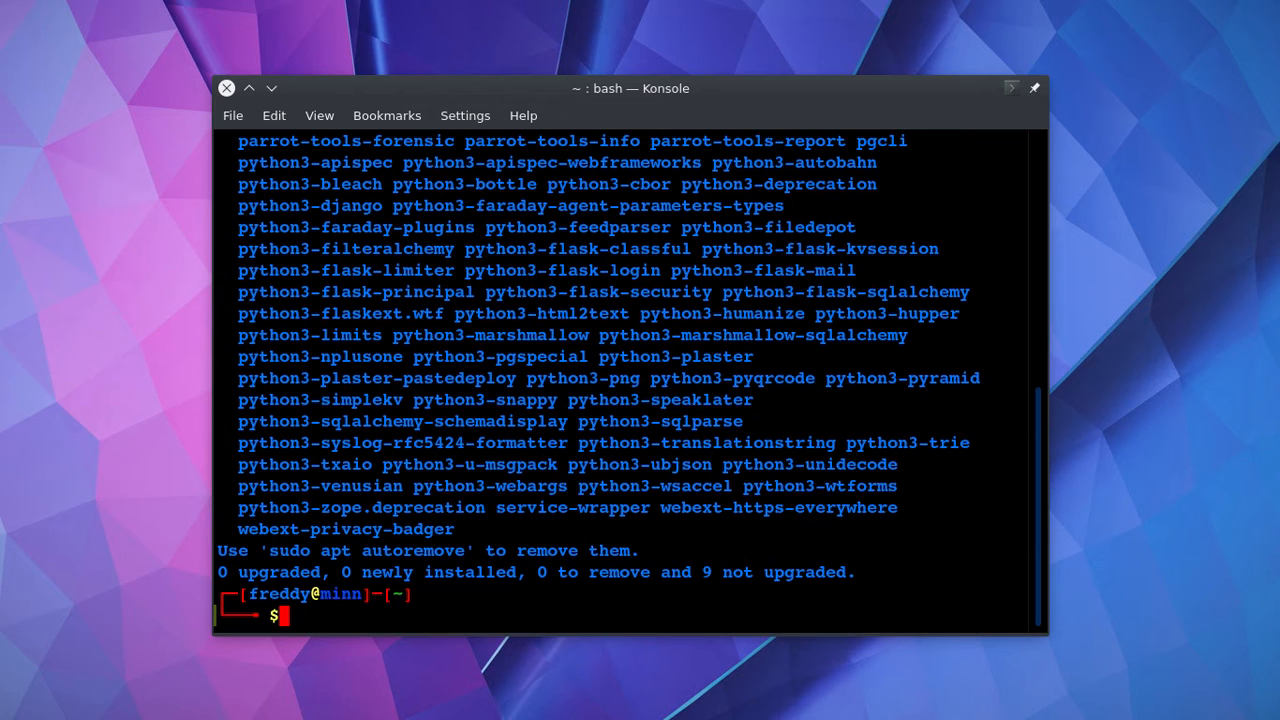
text(sudo reboot)
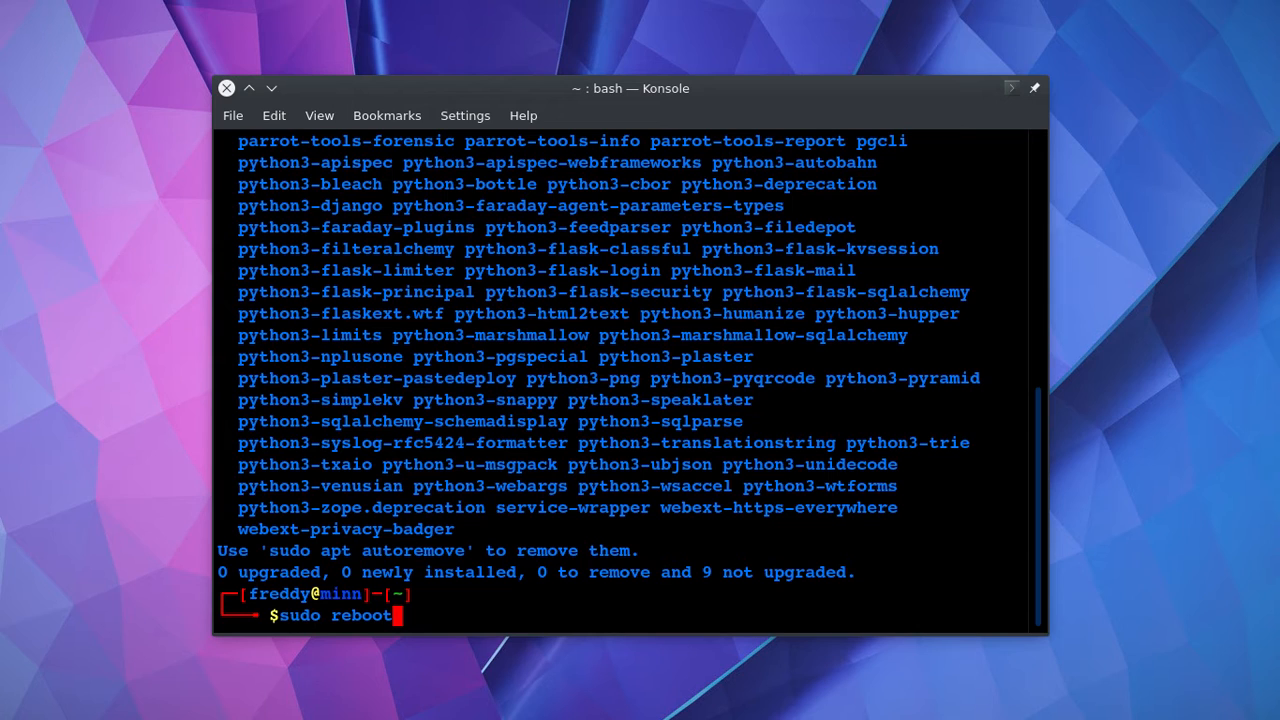
key(BackSpace)
key(BackSpace)
key(BackSpace)
key(BackSpace)
key(BackSpace)
key(BackSpace)
key(BackSpace)
key(BackSpace)
key(BackSpace)
key(BackSpace)
key(BackSpace)
Close the terminal session by running the exit command.
text(exit)
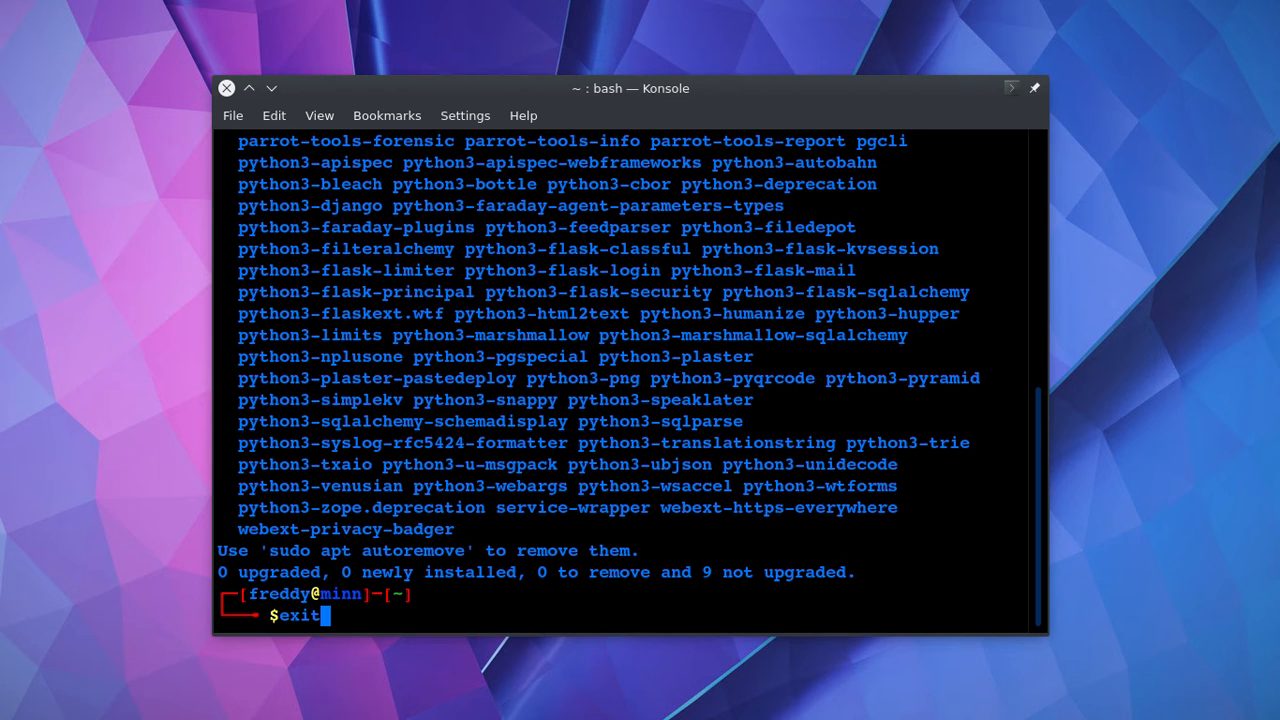
key(Return)
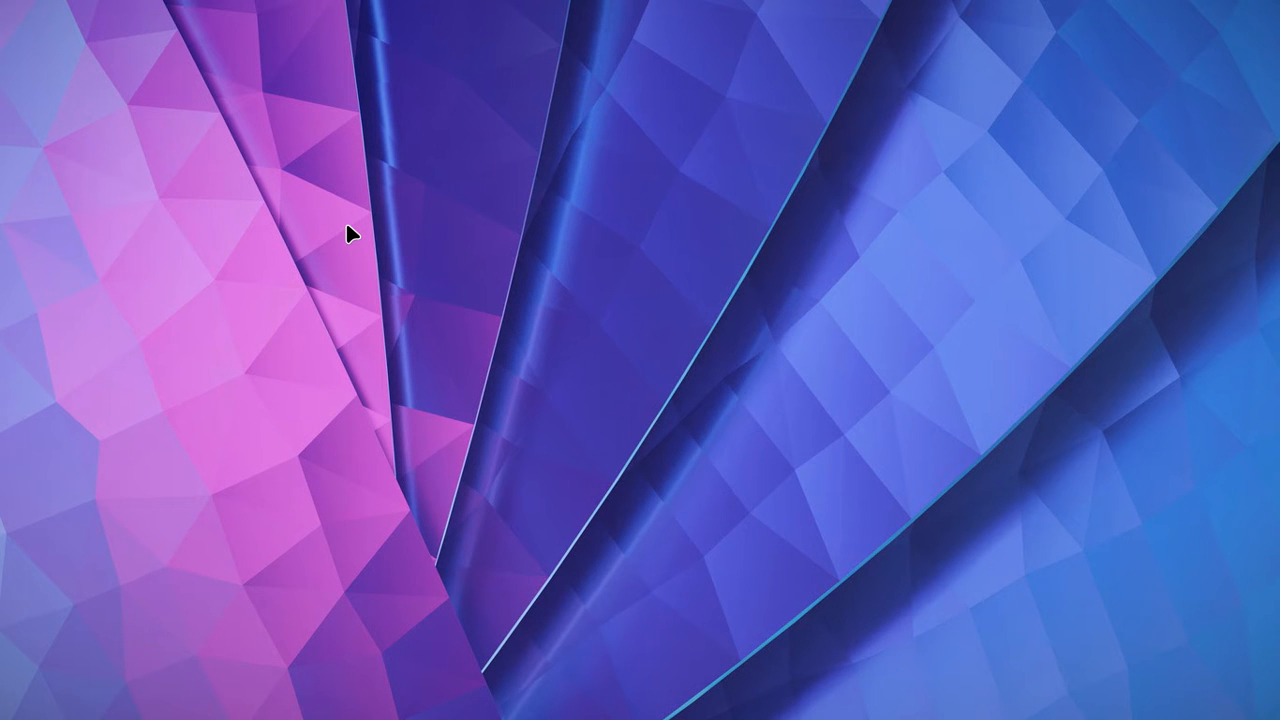
Switch to OBS Studio by launching it despite the already running instance, and start its virtual camera.
mouse_move(3, 262)
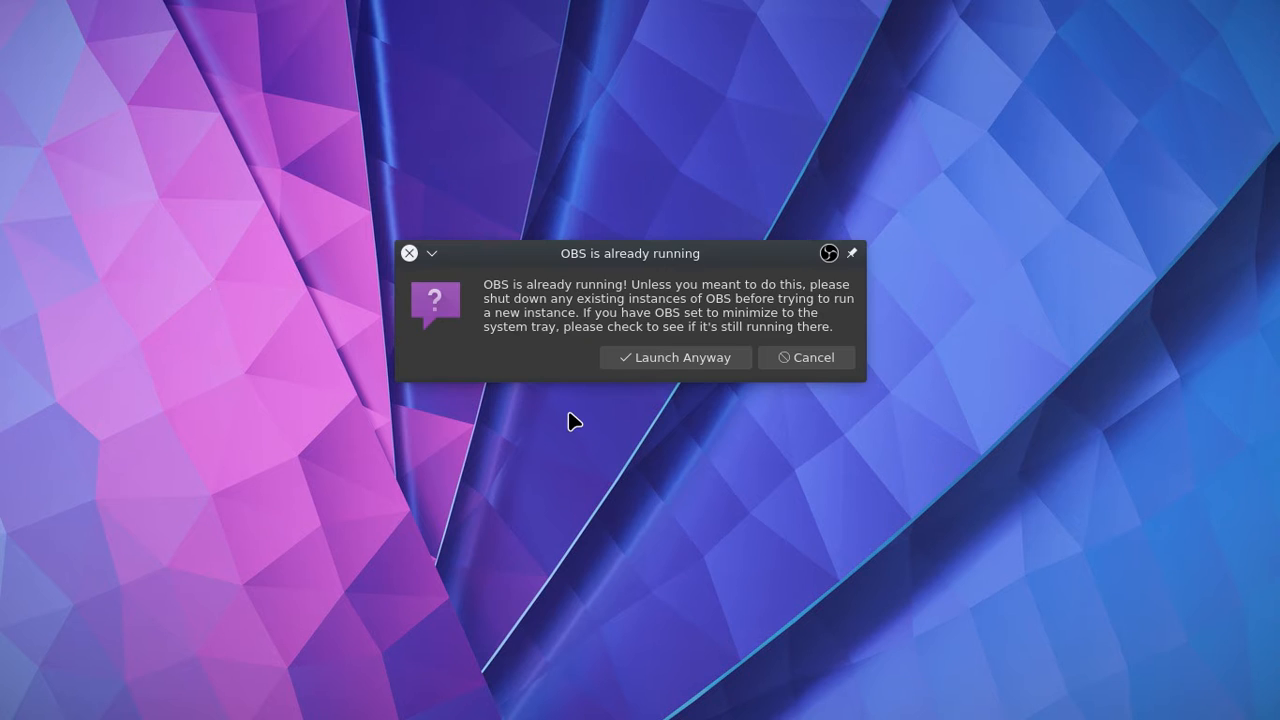
click(674, 358)
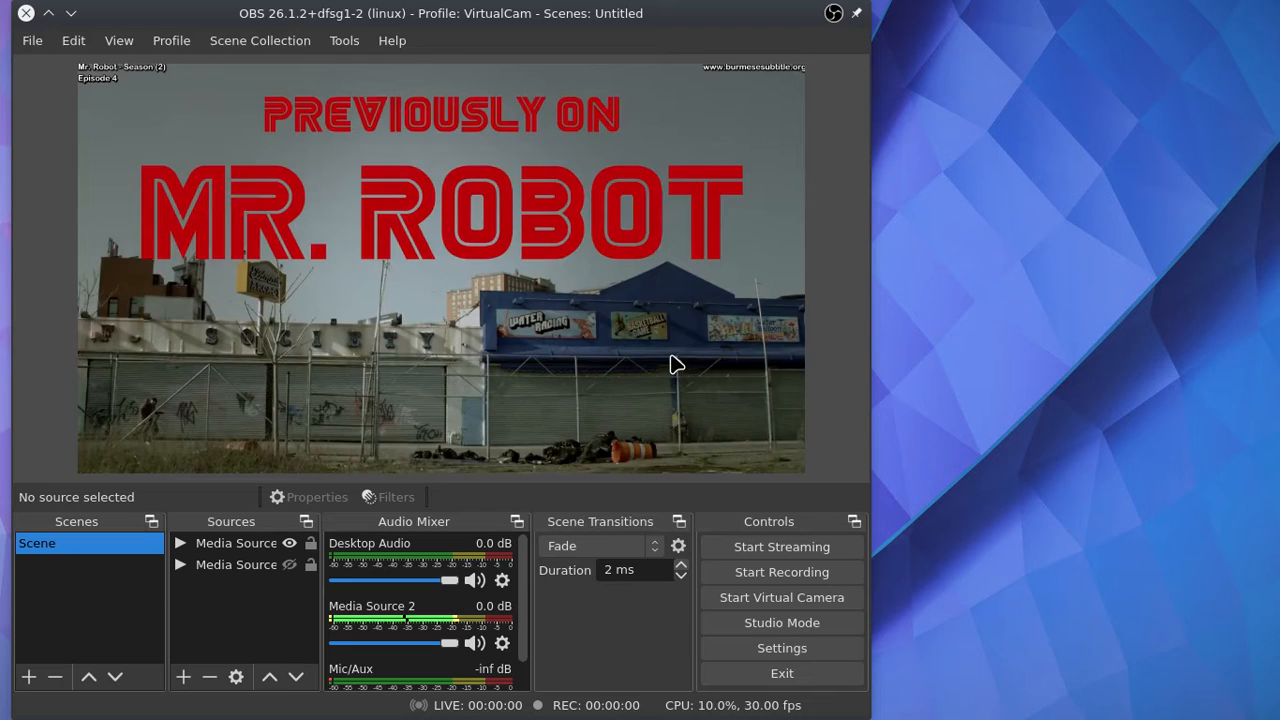
drag(512, 14, 703, 16)
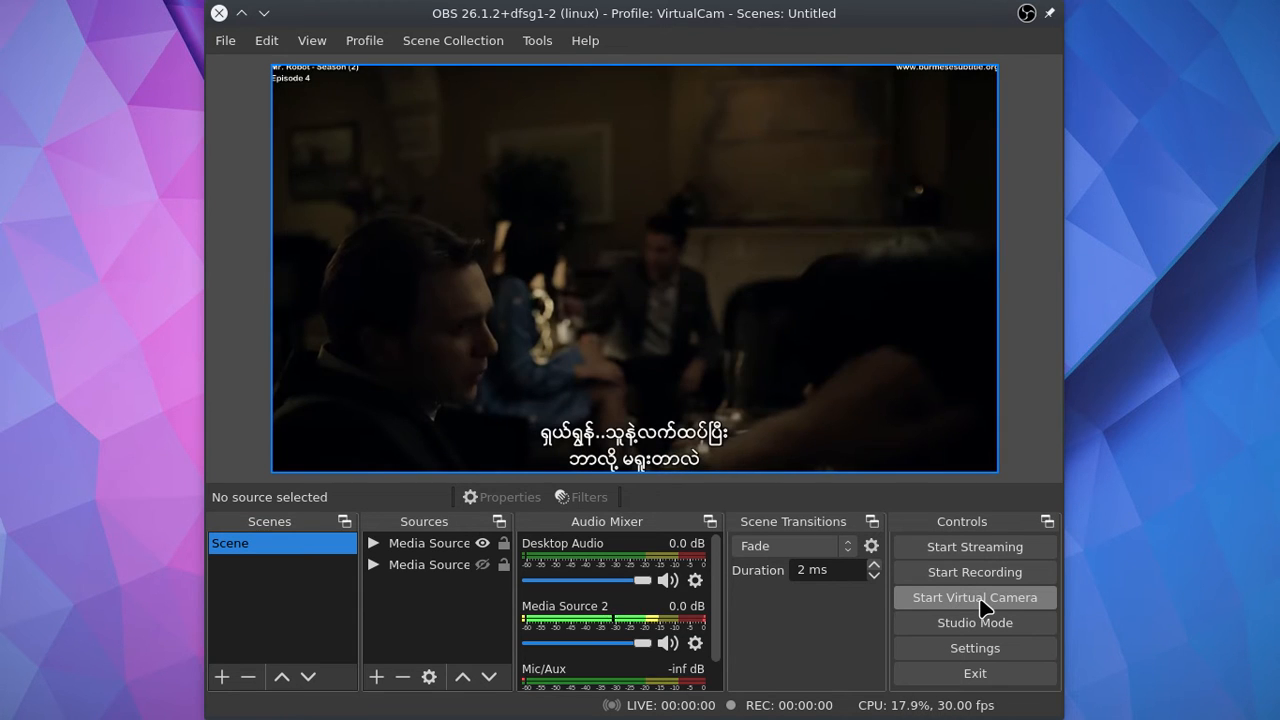
click(981, 603)
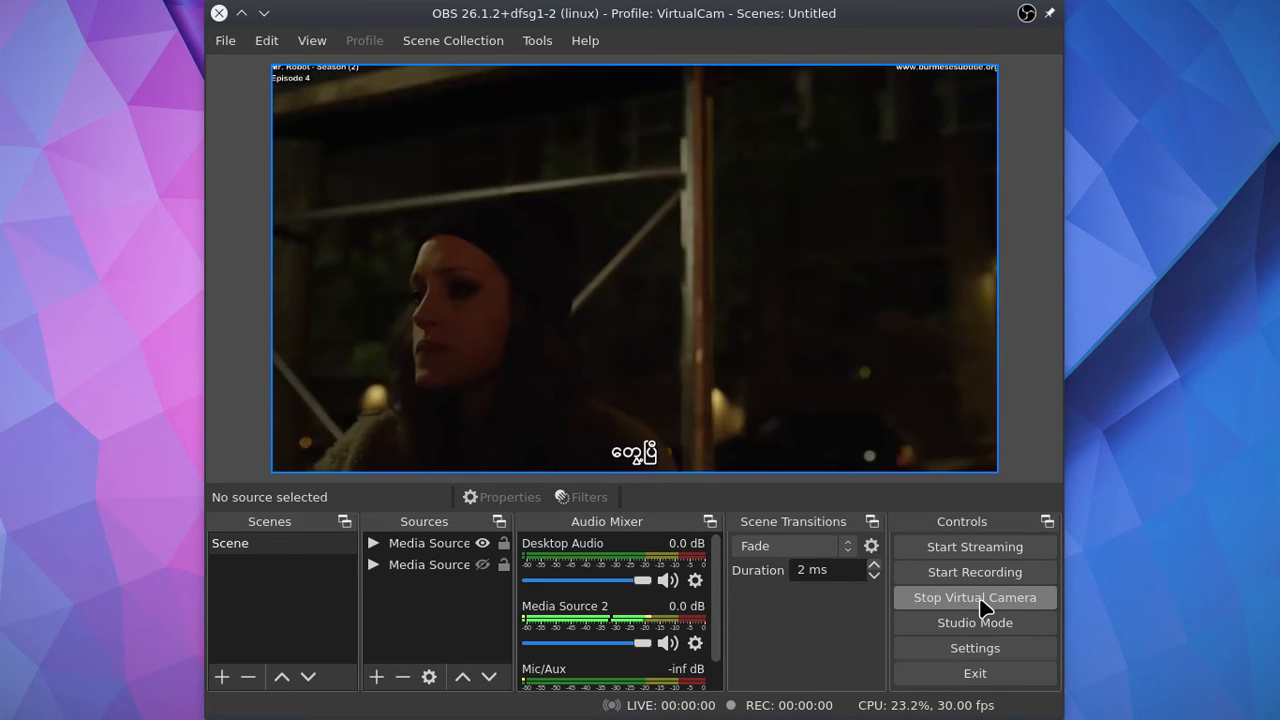
Inspect the AutoStart, device and format settings in the V4l2sink properties without changing them.
click(535, 42)
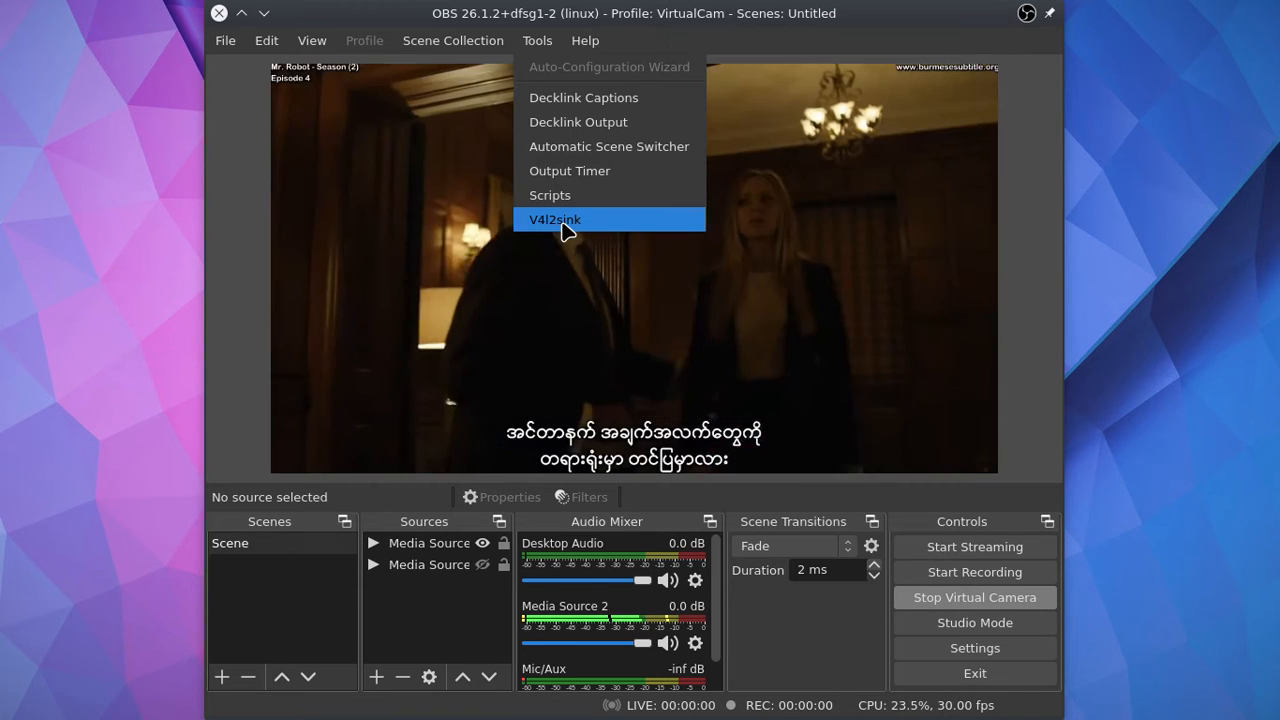
click(563, 222)
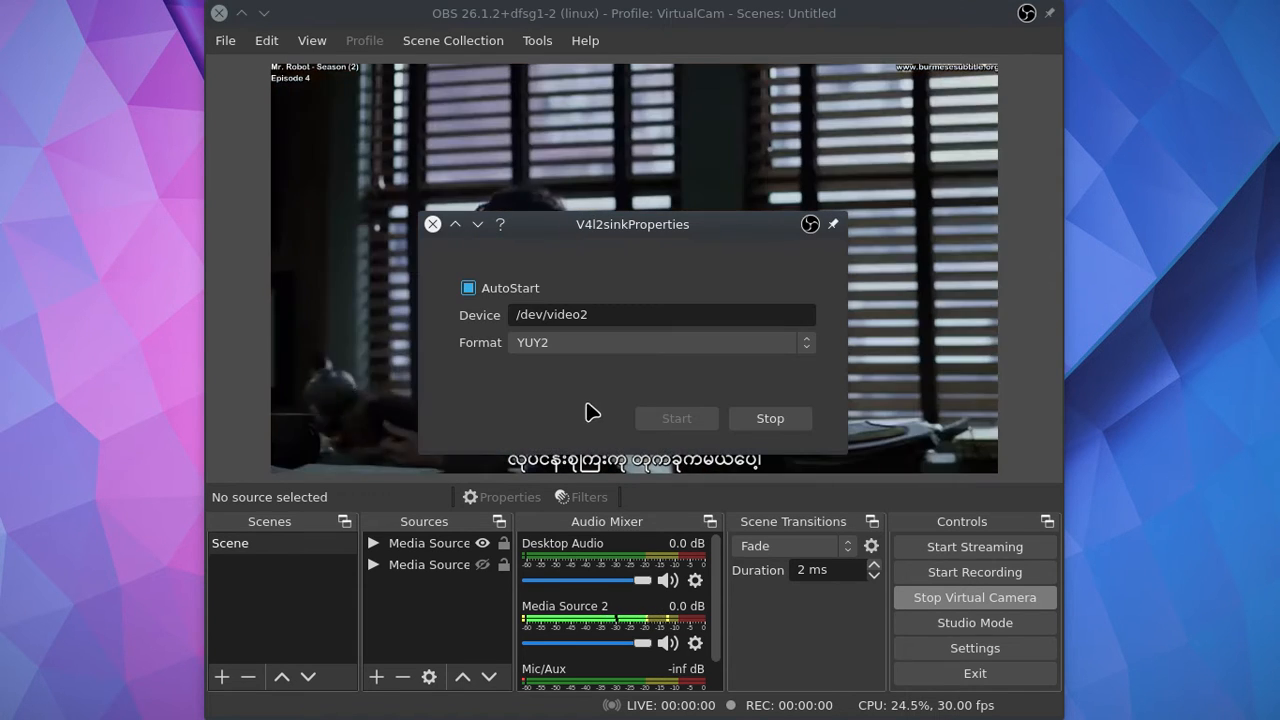
click(640, 345)
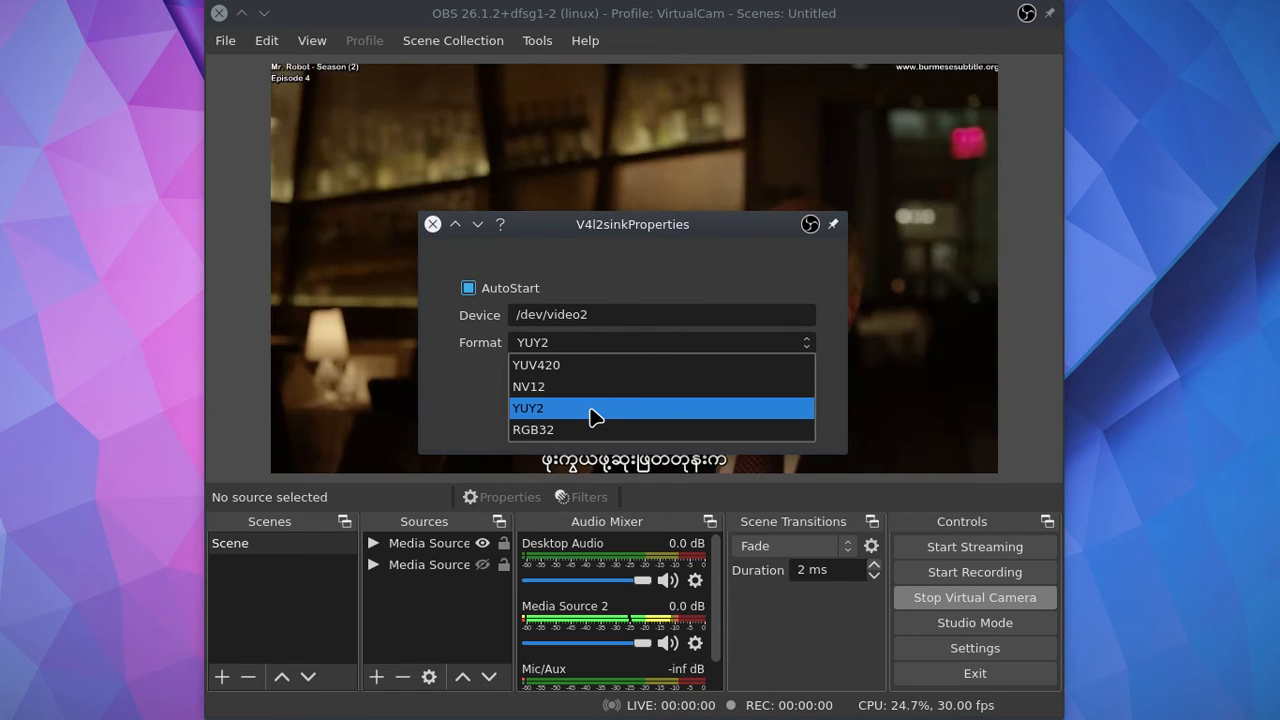
click(480, 401)
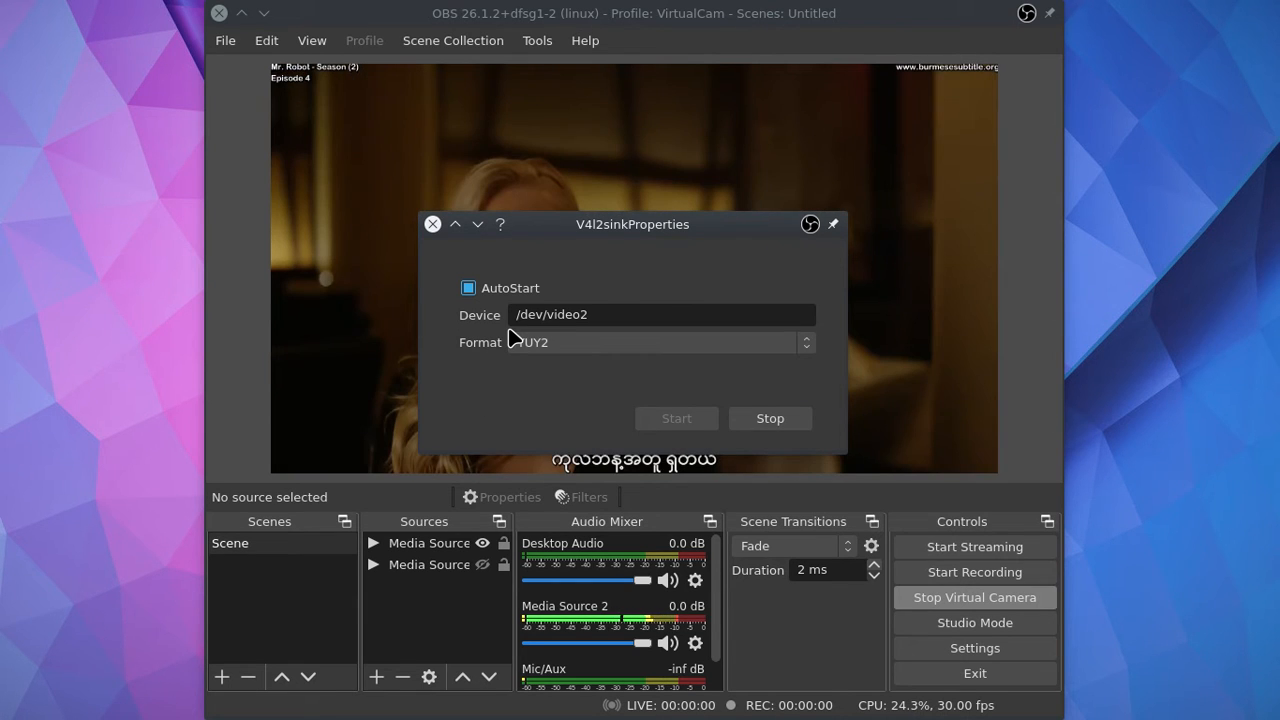
click(432, 225)
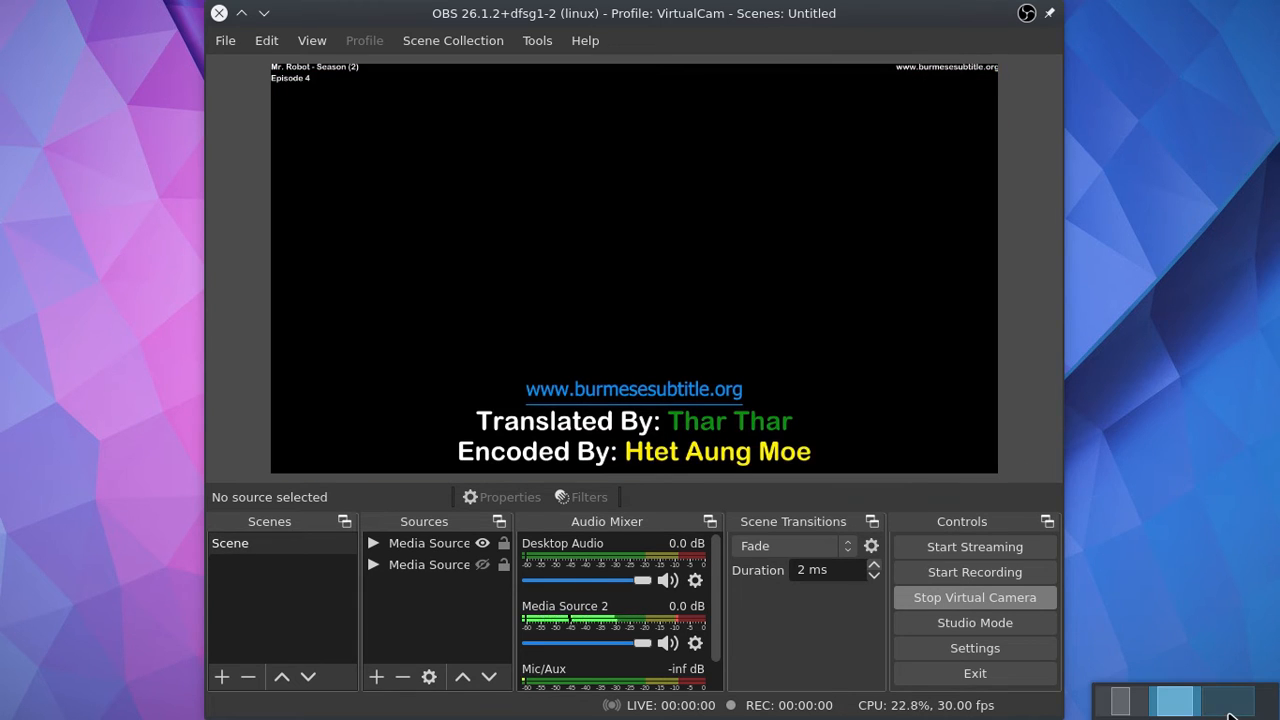
Switch to the next virtual desktop, launch the Cheese webcam booth there and move its window to the middle of the desktop.
click(1229, 712)
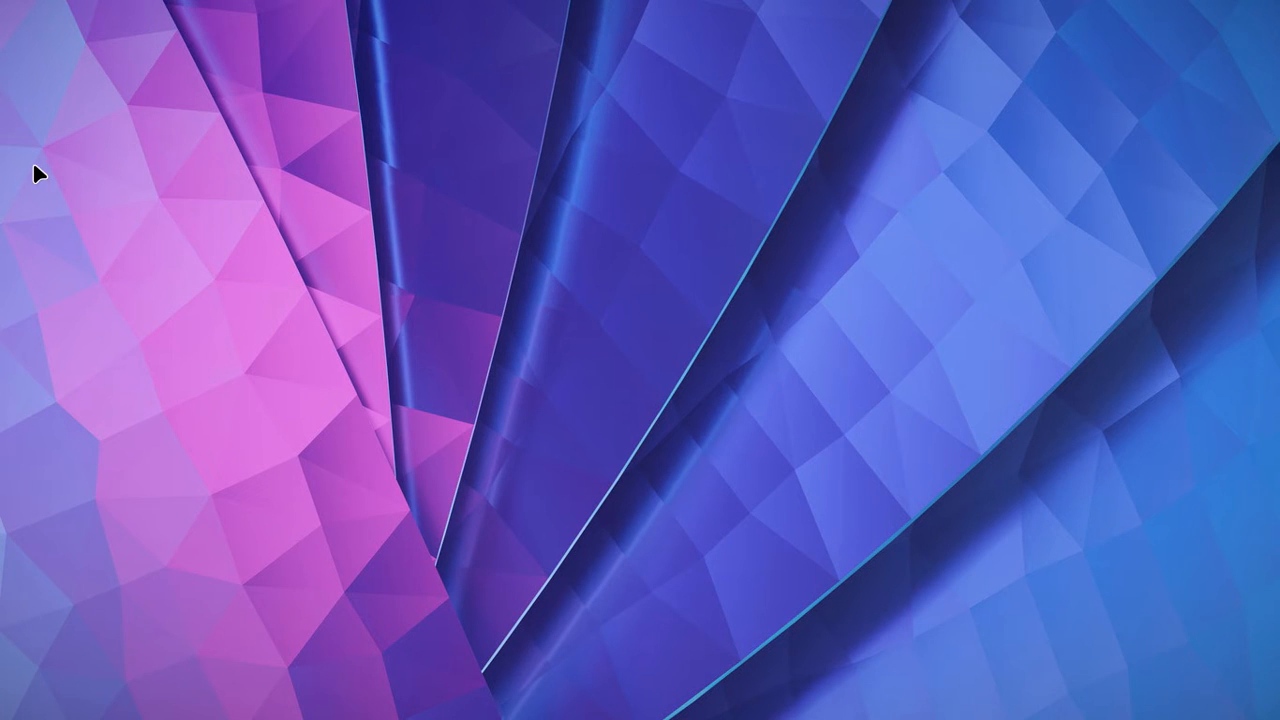
mouse_move(2, 230)
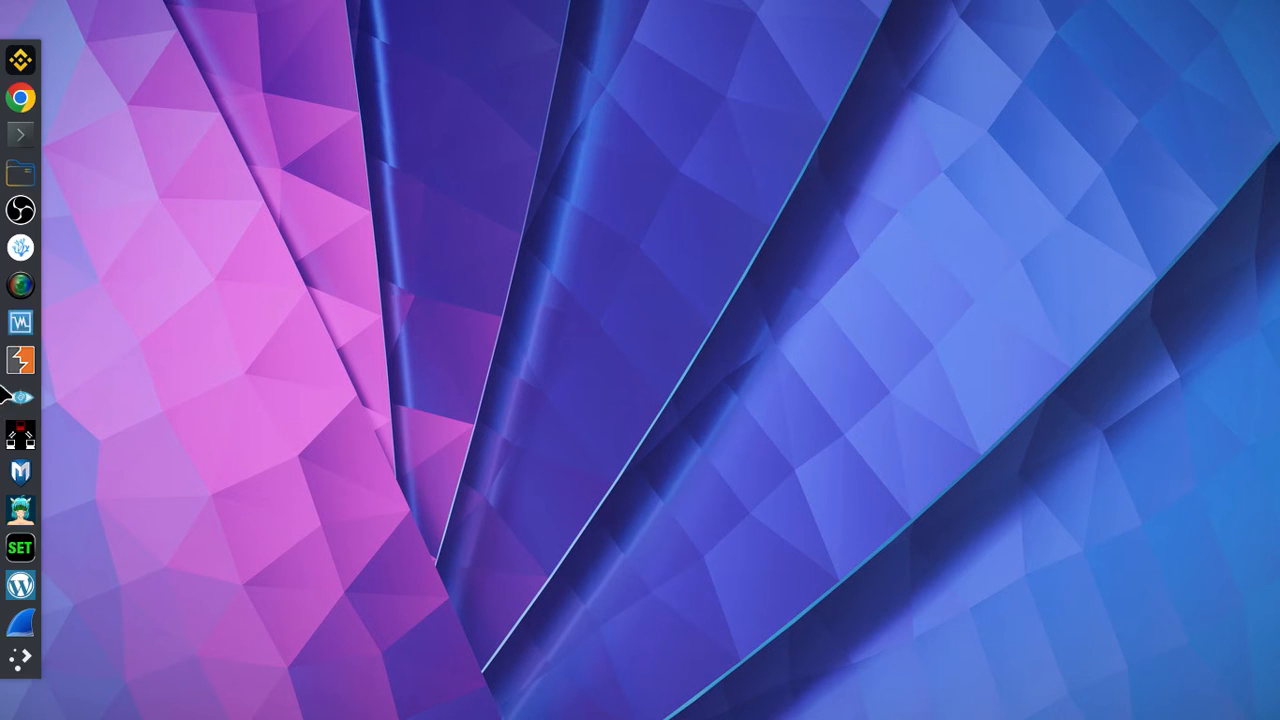
click(20, 662)
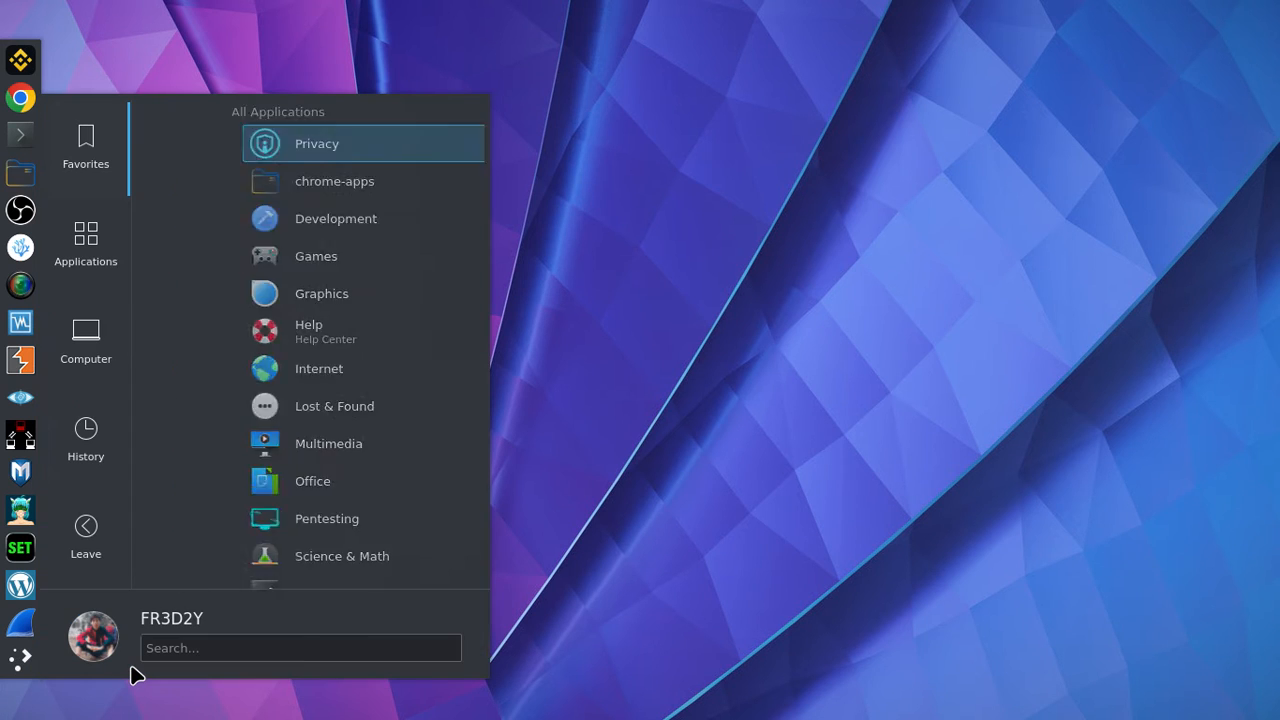
click(86, 244)
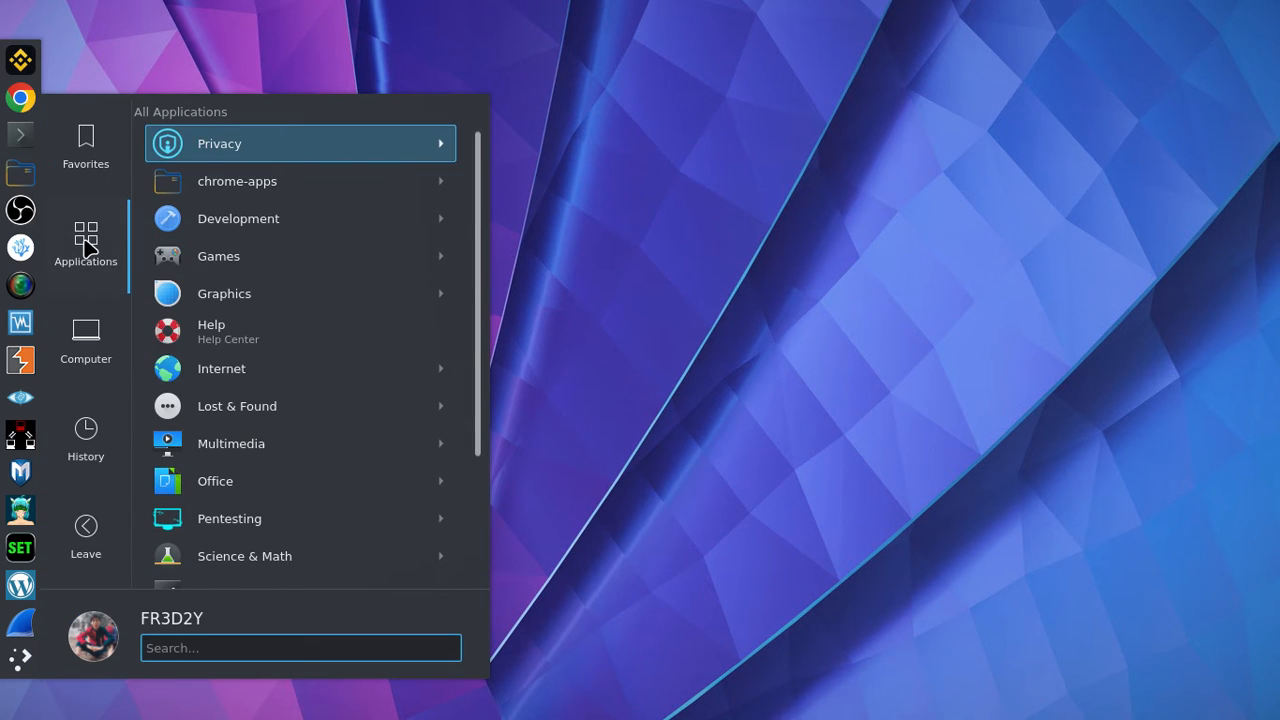
click(251, 449)
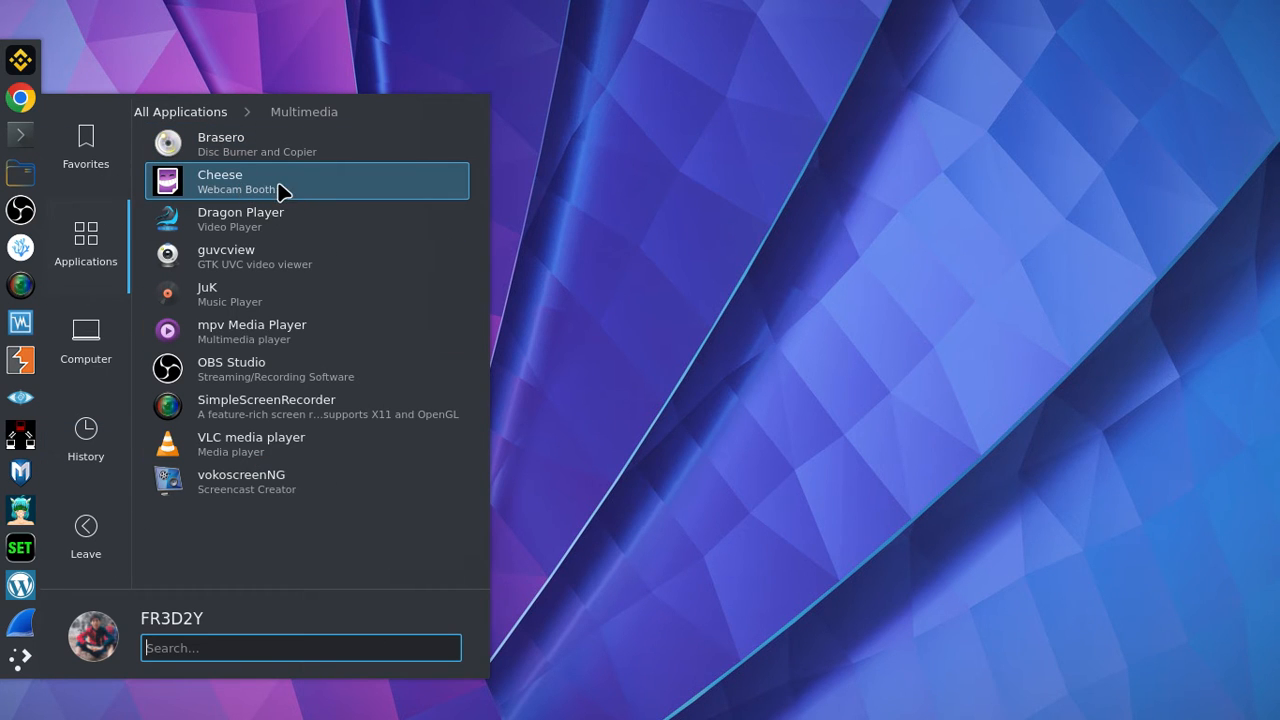
click(310, 190)
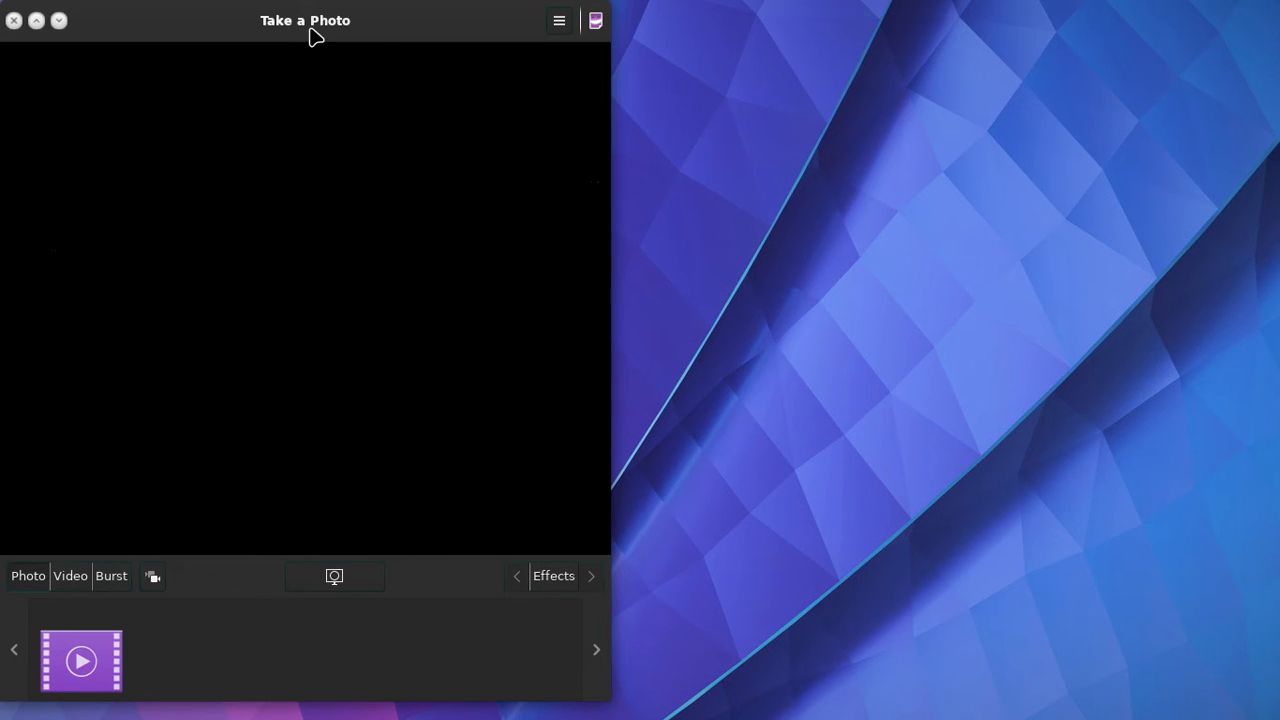
drag(311, 30, 589, 32)
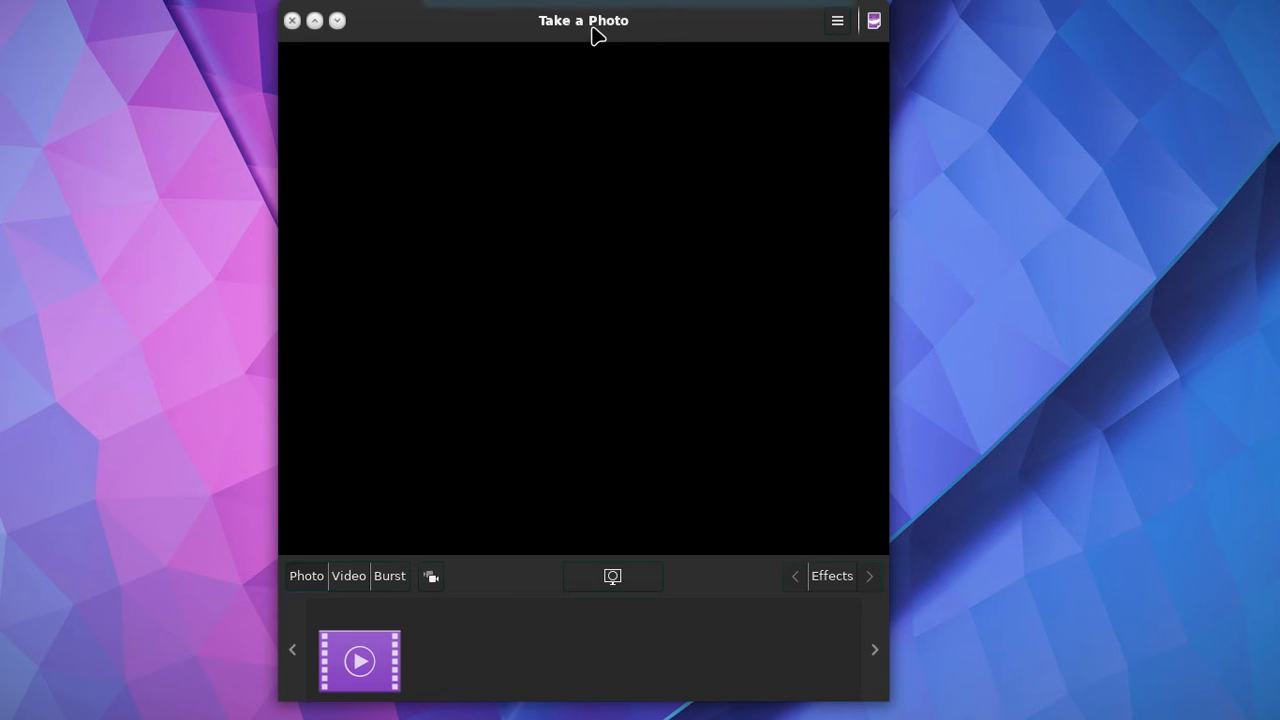
Set the webcam device in Cheese's preferences to OBS Virtual Camera.
click(838, 24)
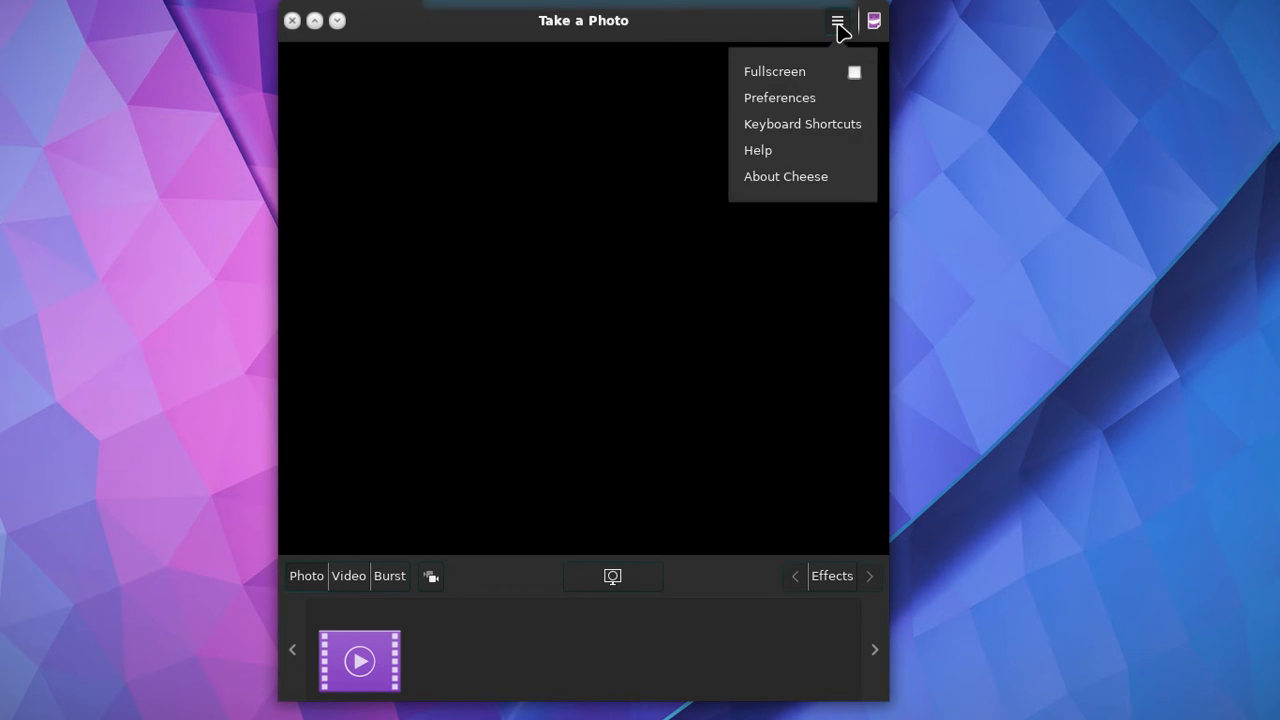
click(791, 100)
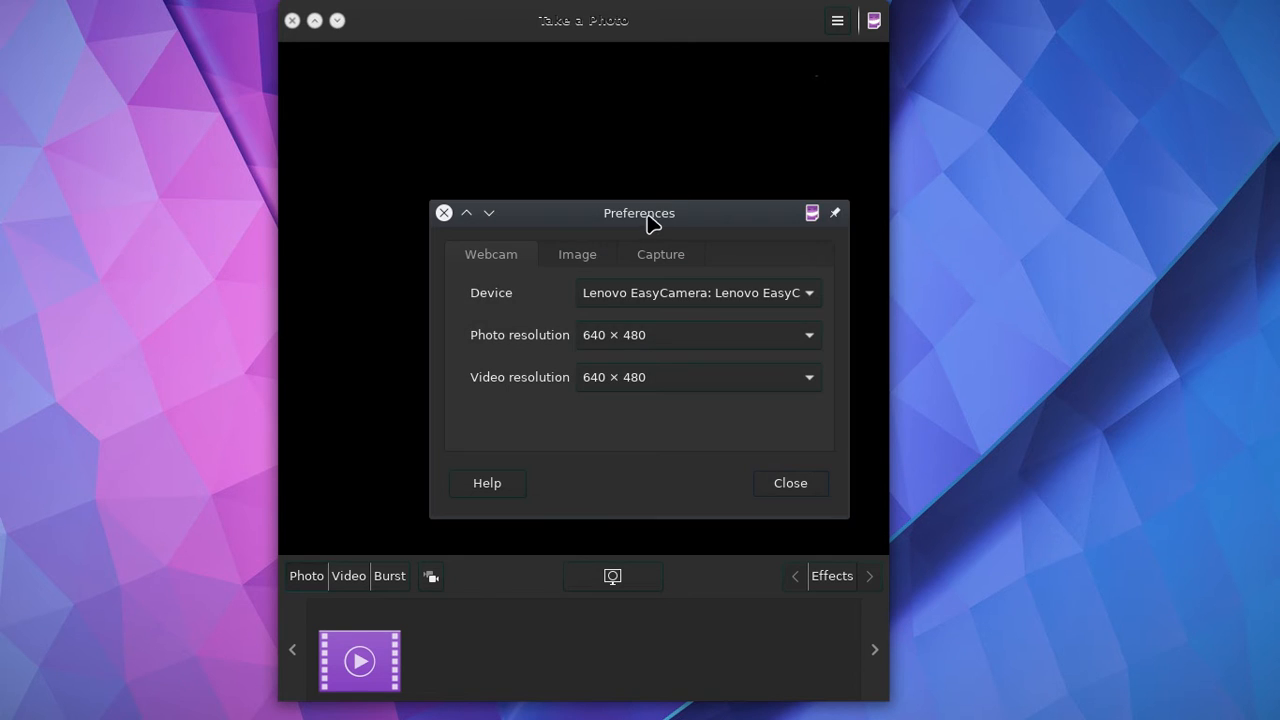
drag(647, 220, 638, 221)
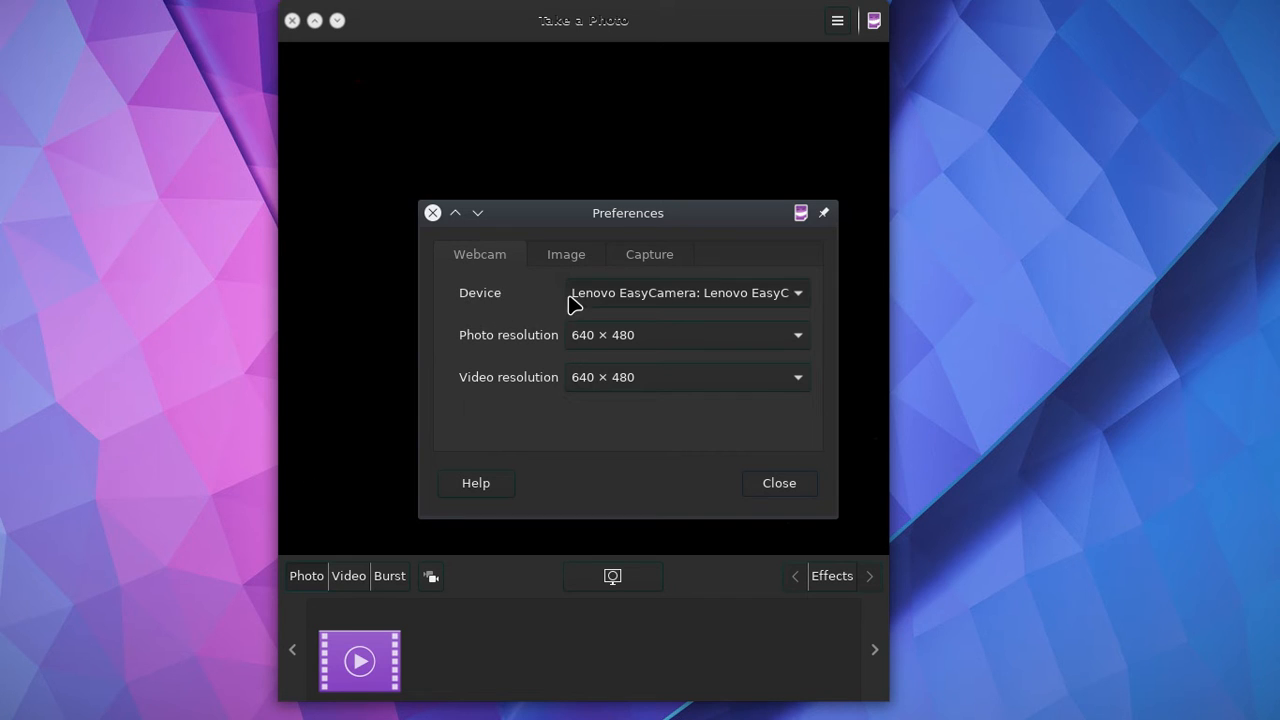
click(703, 302)
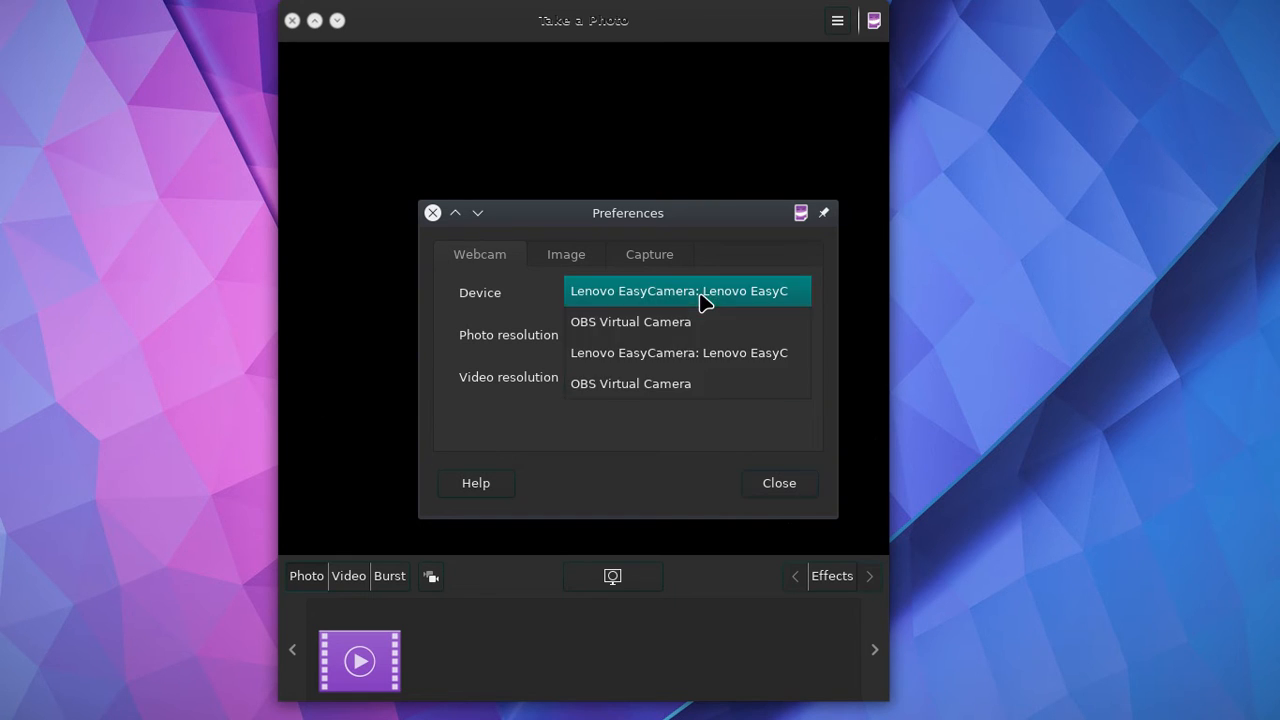
click(640, 330)
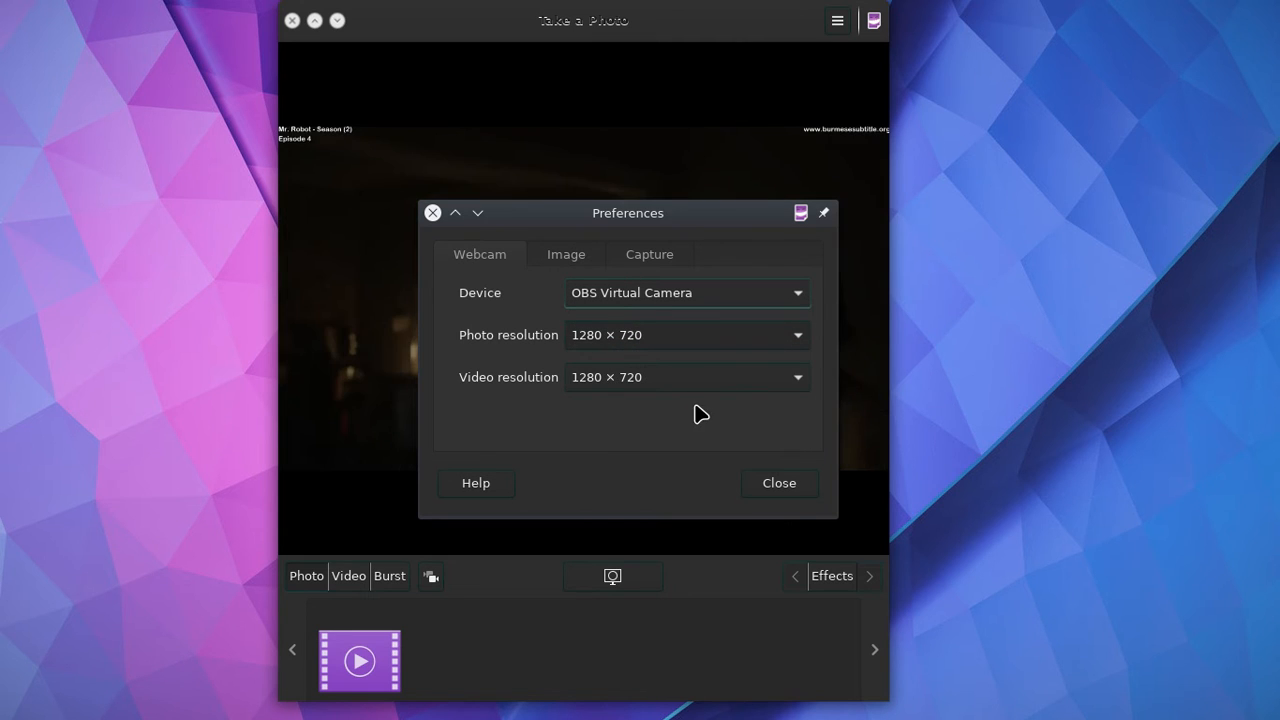
click(780, 484)
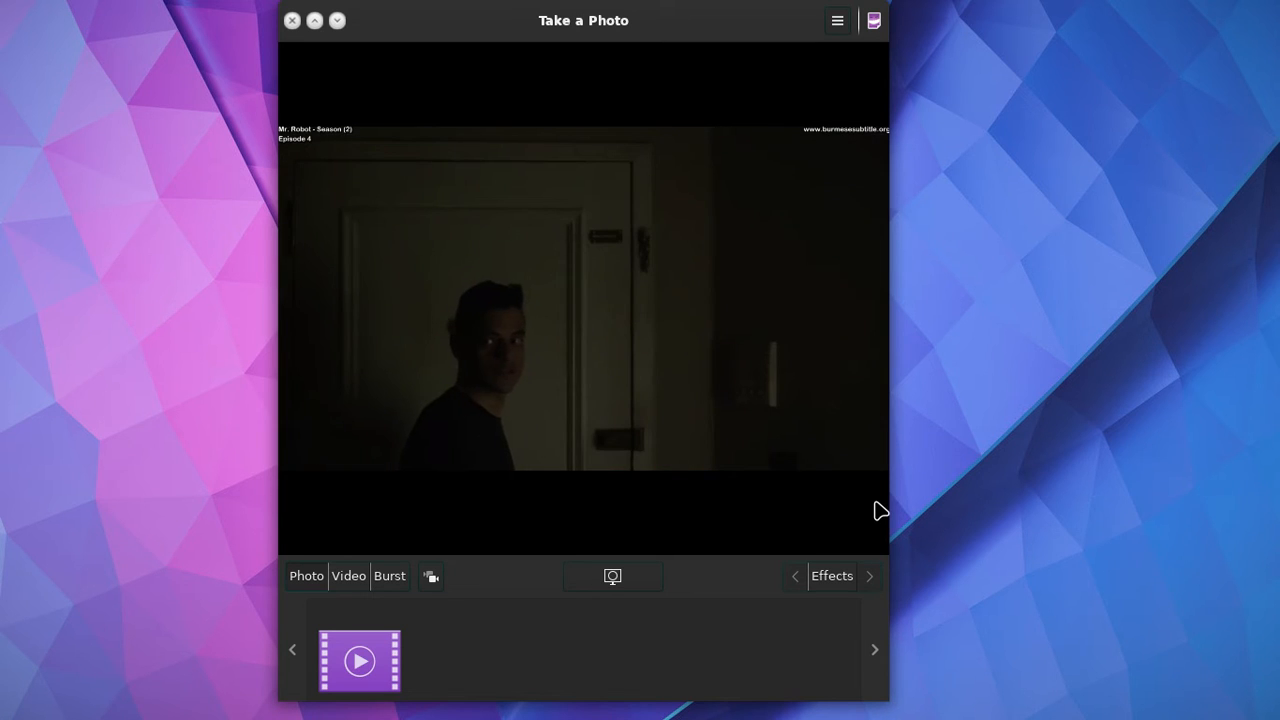
Return to the OBS desktop and arrange the OBS and Cheese windows side by side.
mouse_move(1185, 708)
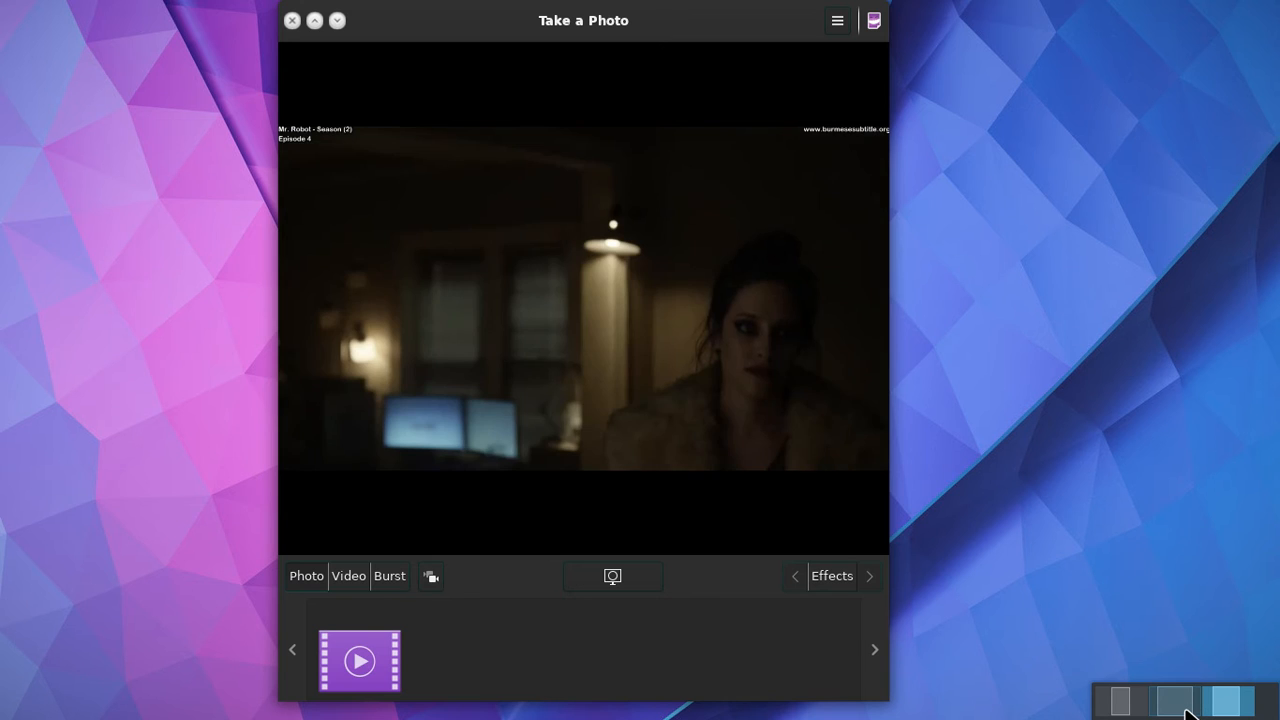
click(1176, 702)
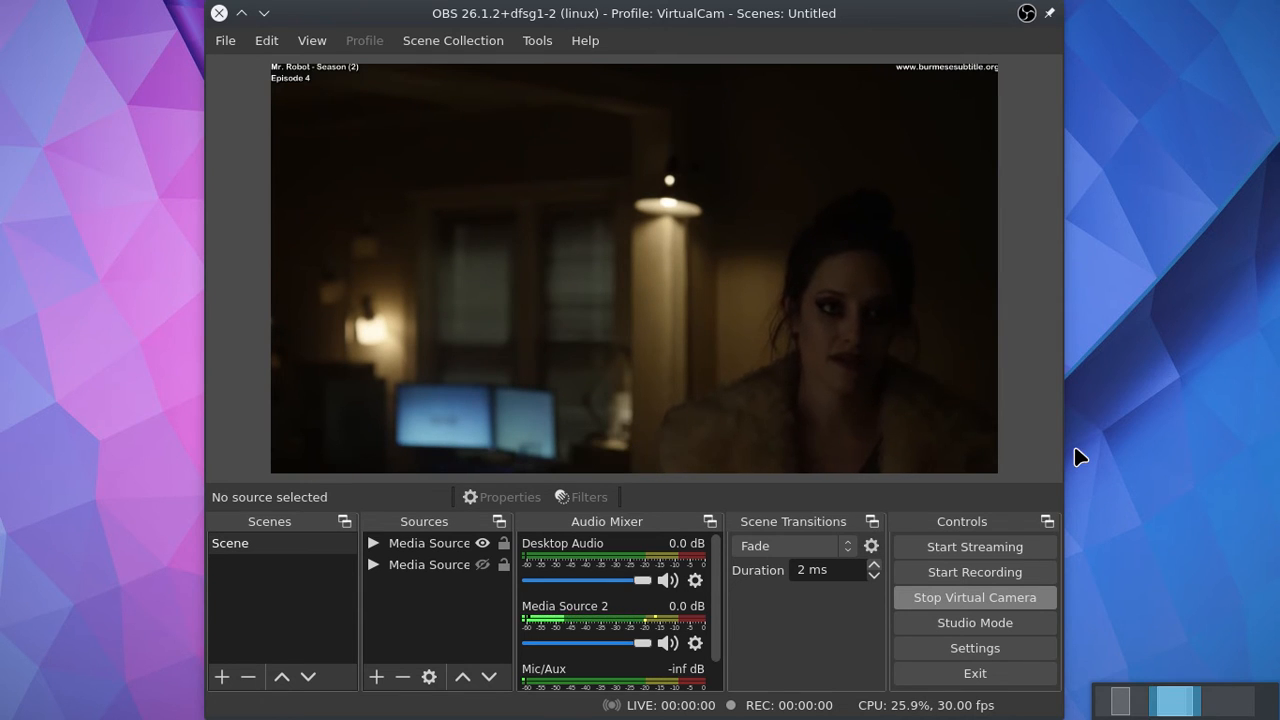
drag(885, 20, 1128, 28)
click(880, 128)
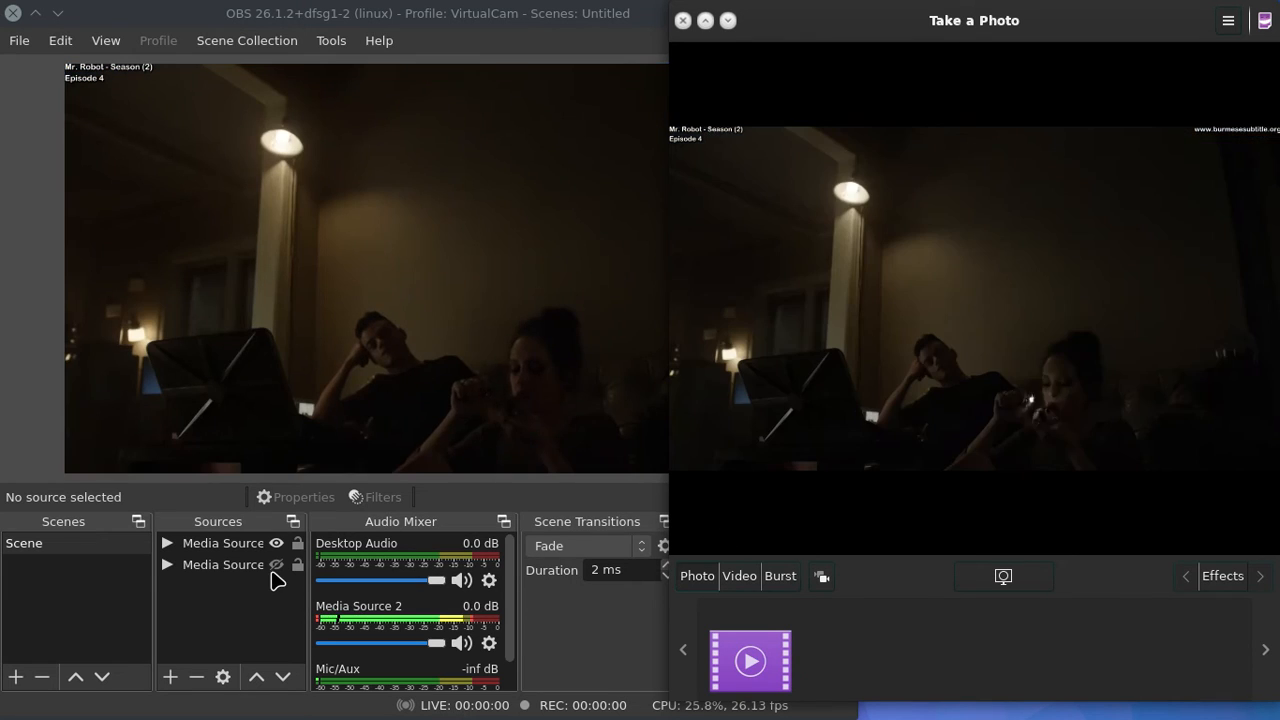
Hide the playing media source in OBS and show it again.
click(277, 545)
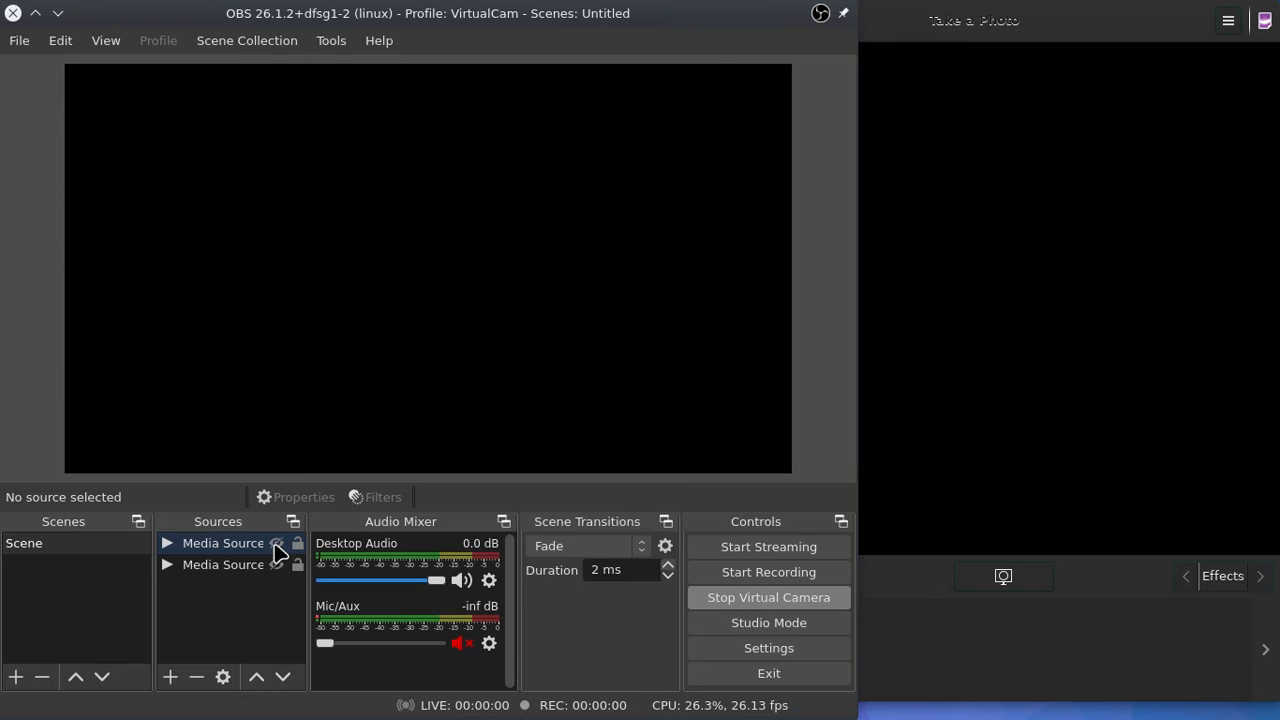
click(277, 545)
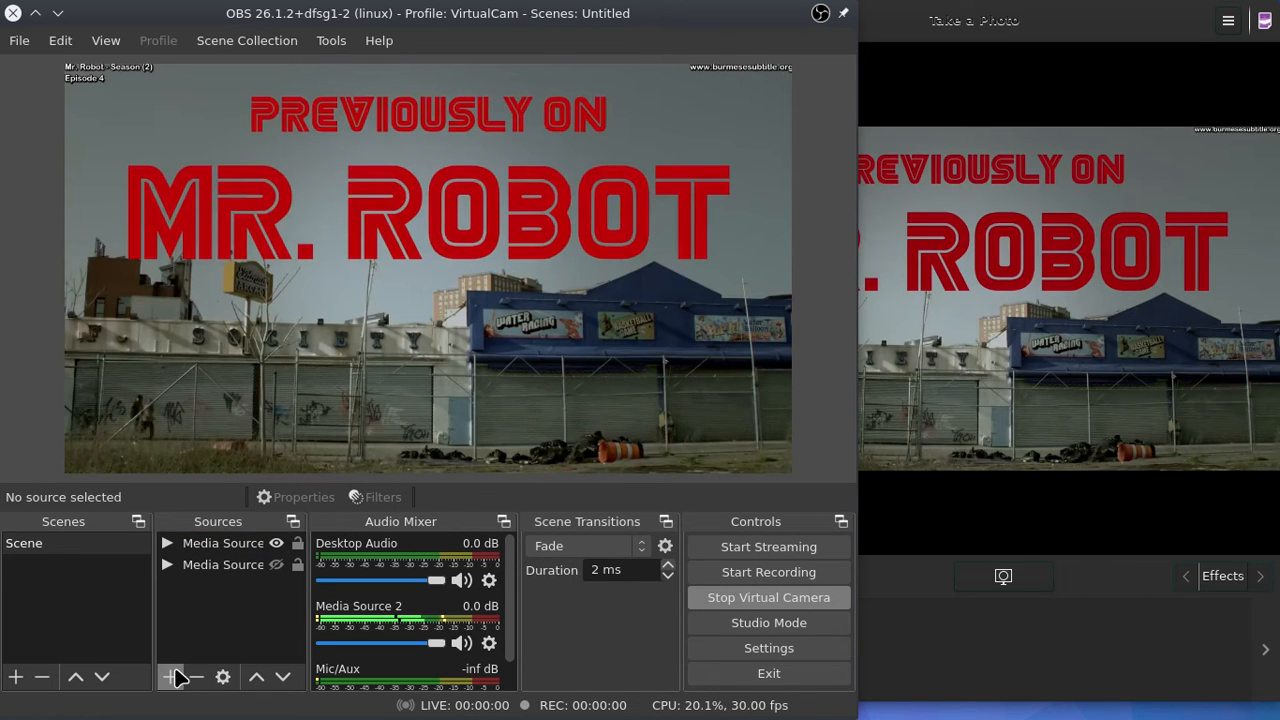
Add a new Text (FreeType 2) source to the scene in OBS and set its text to FR3D2Y.
click(172, 677)
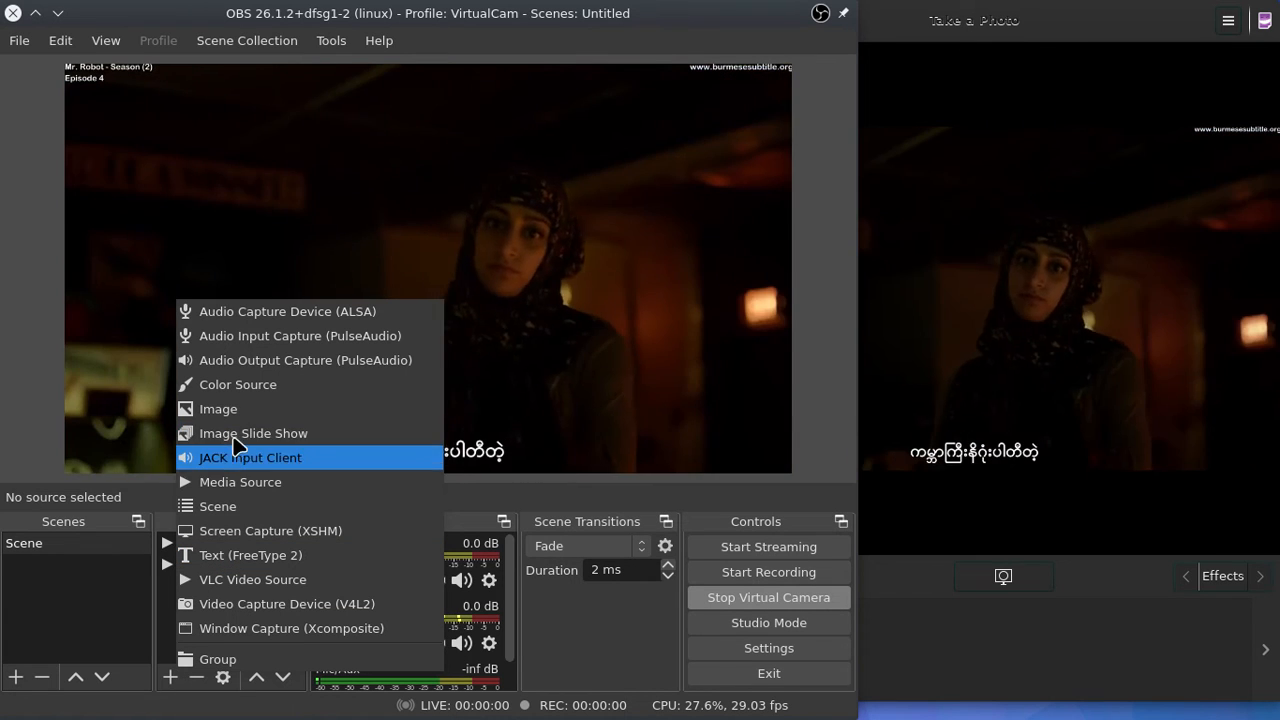
click(240, 558)
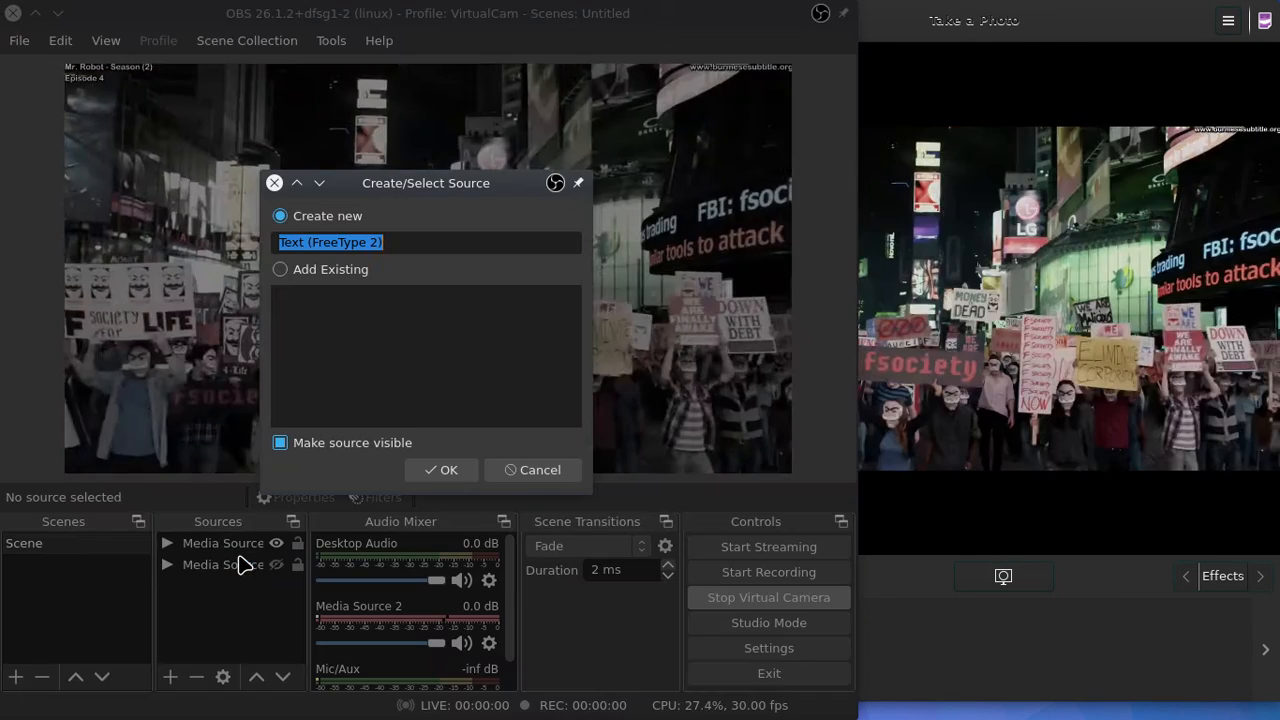
click(422, 476)
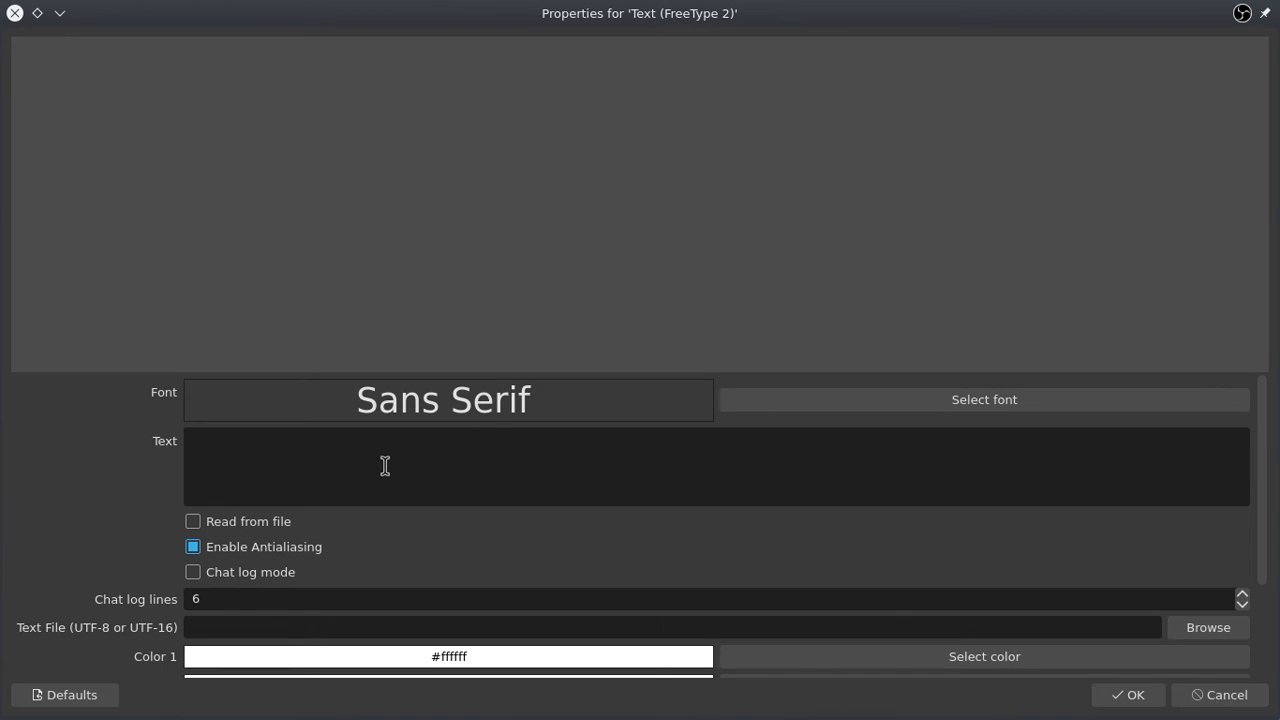
text(FR)
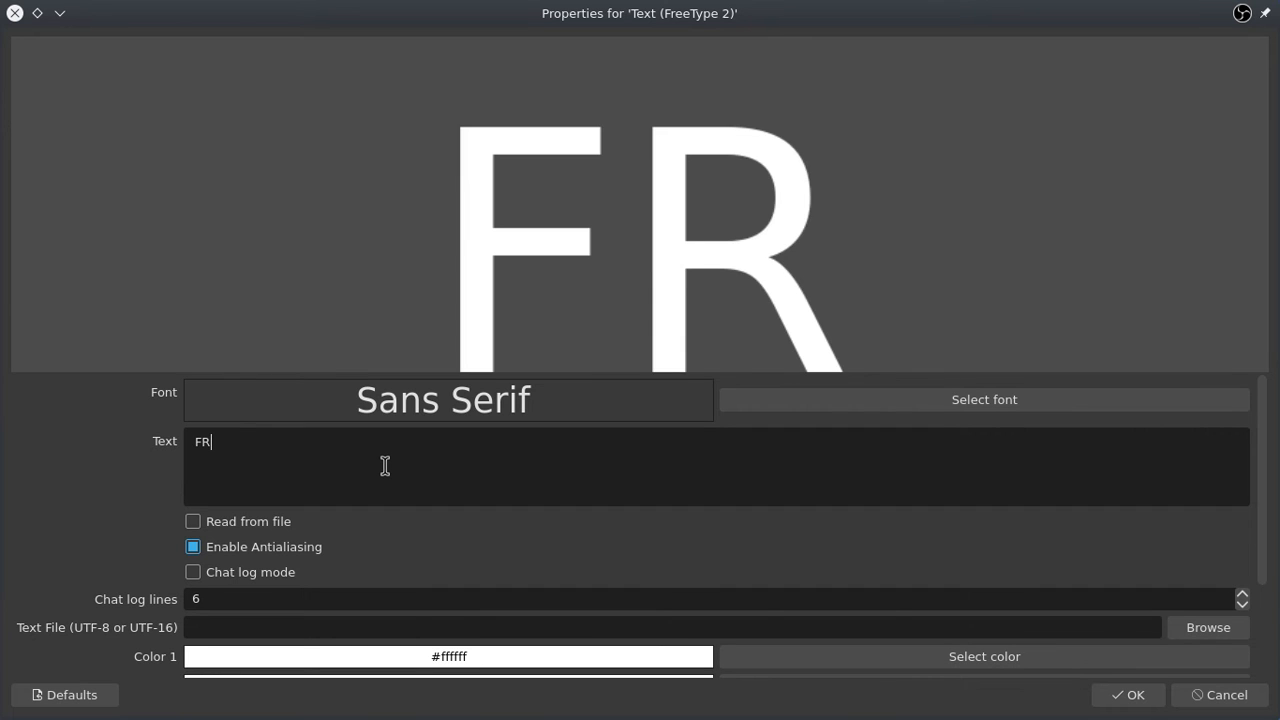
text(3D2Y)
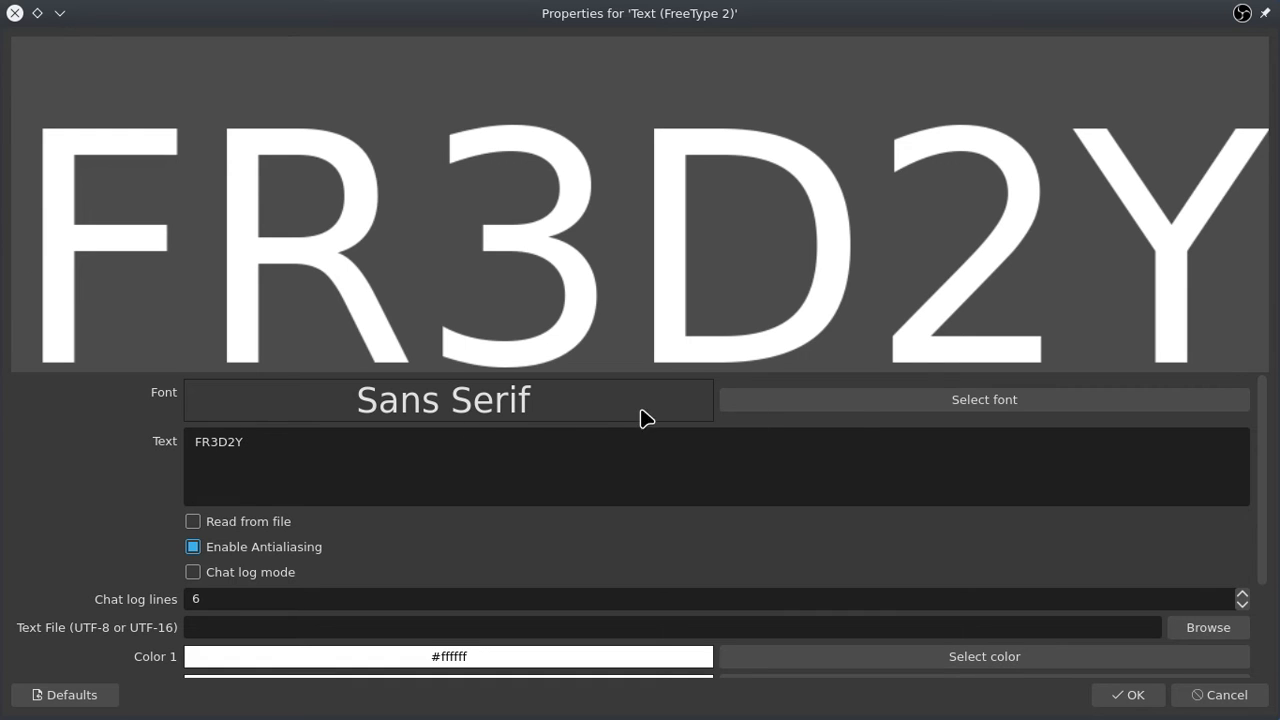
Set the text source's font to Quicksand Light Regular.
click(866, 411)
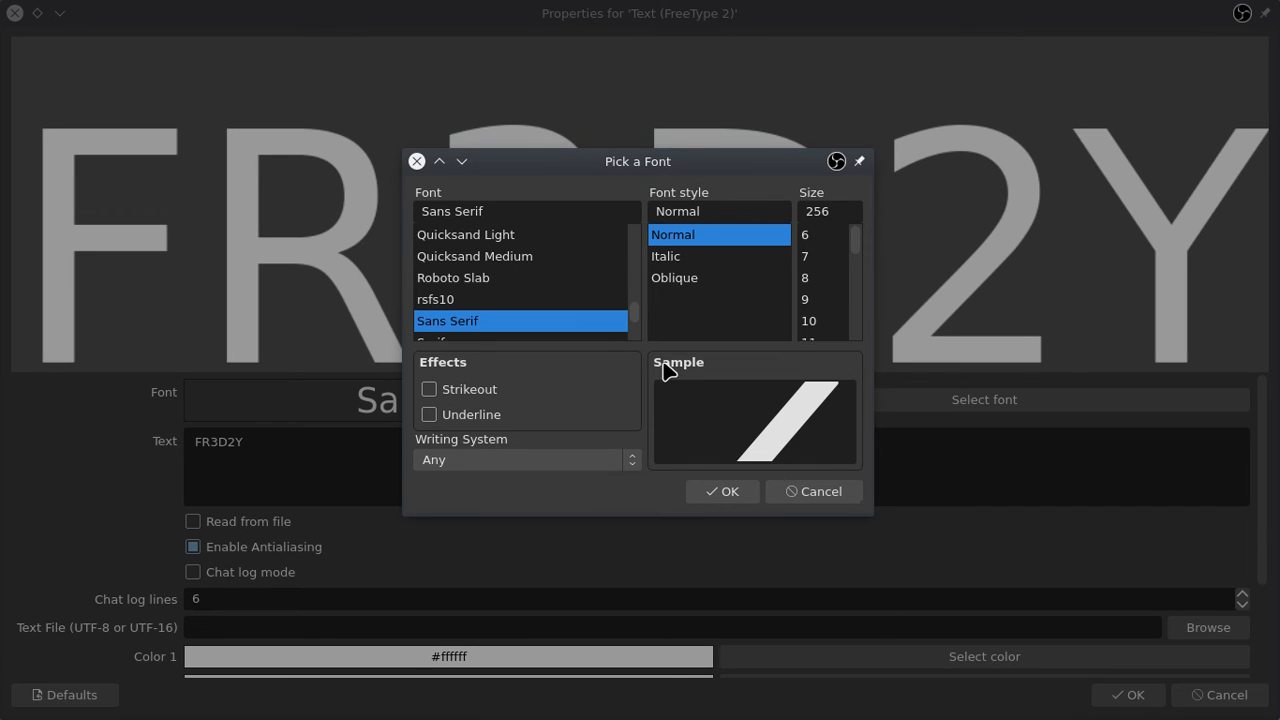
click(497, 280)
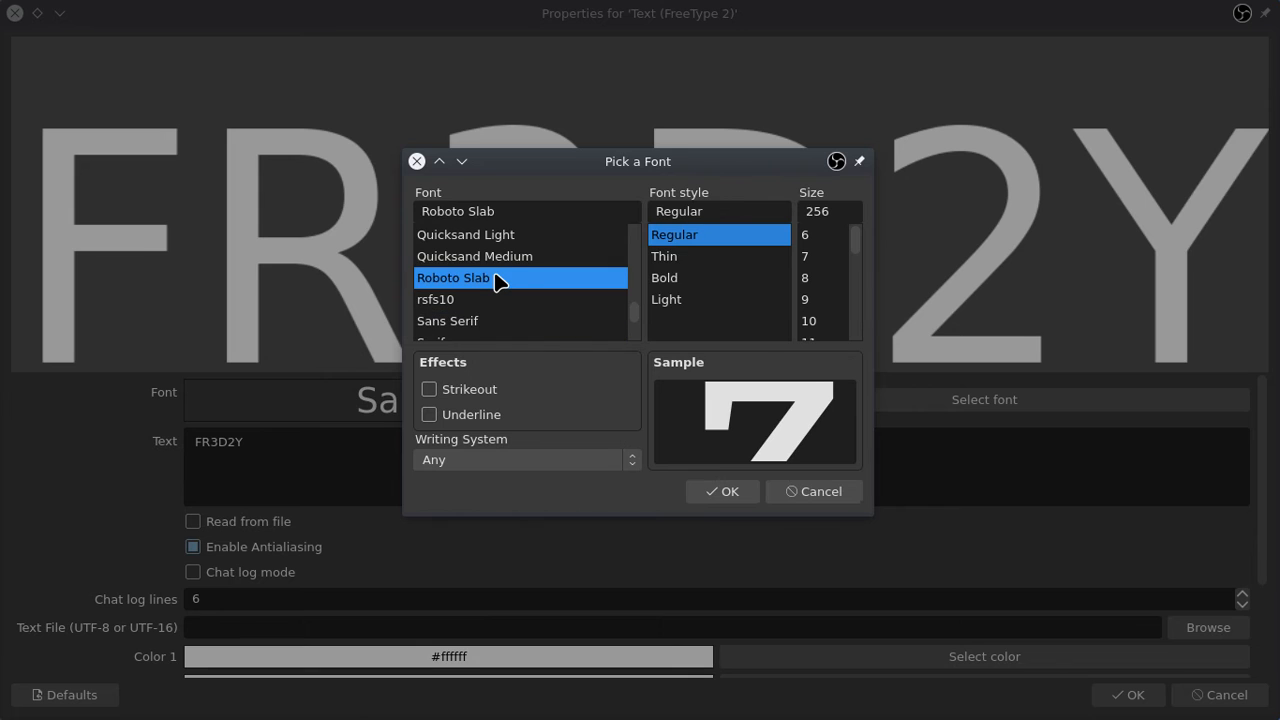
click(490, 236)
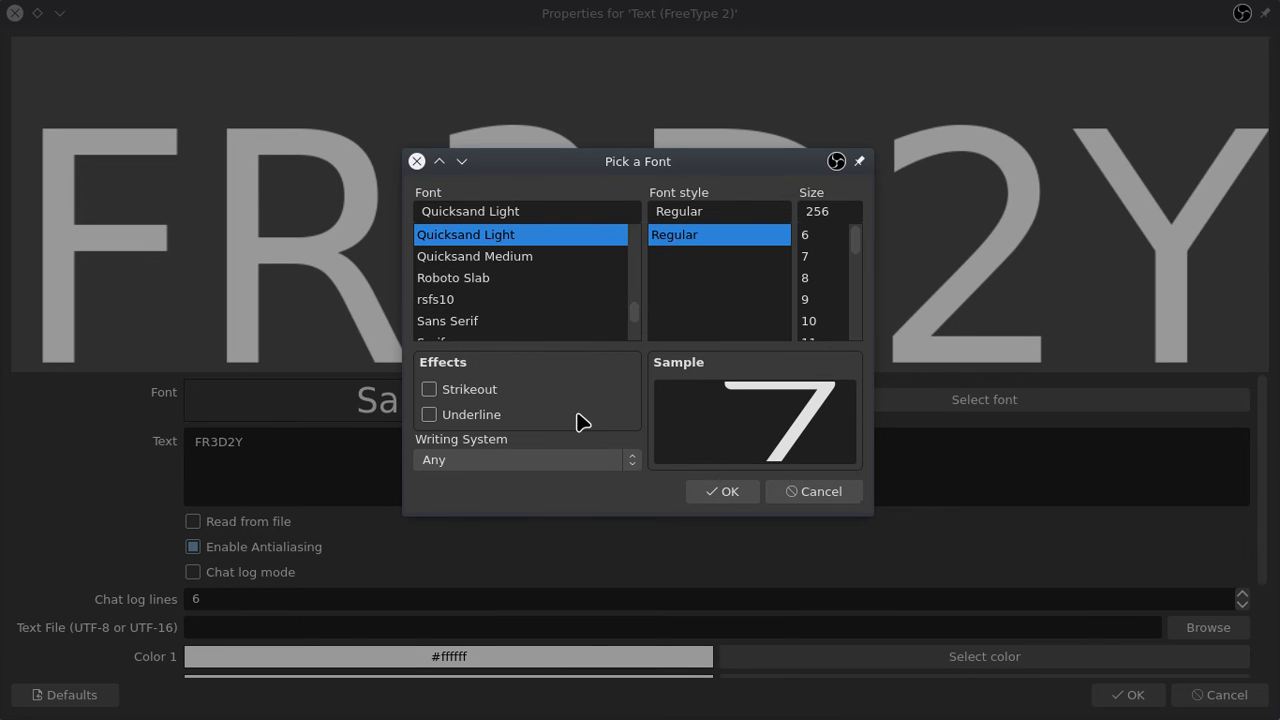
click(716, 493)
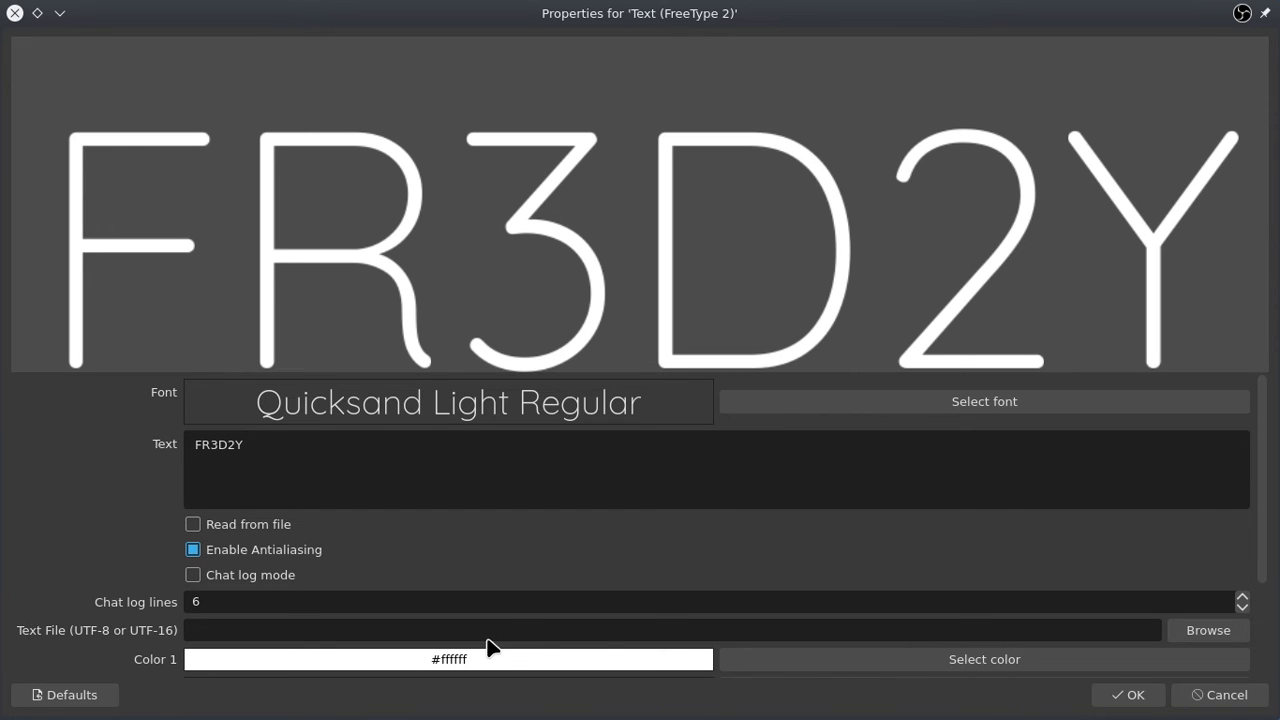
Set the text source's Color 1 to orange #ff5500 and accept its properties.
click(843, 662)
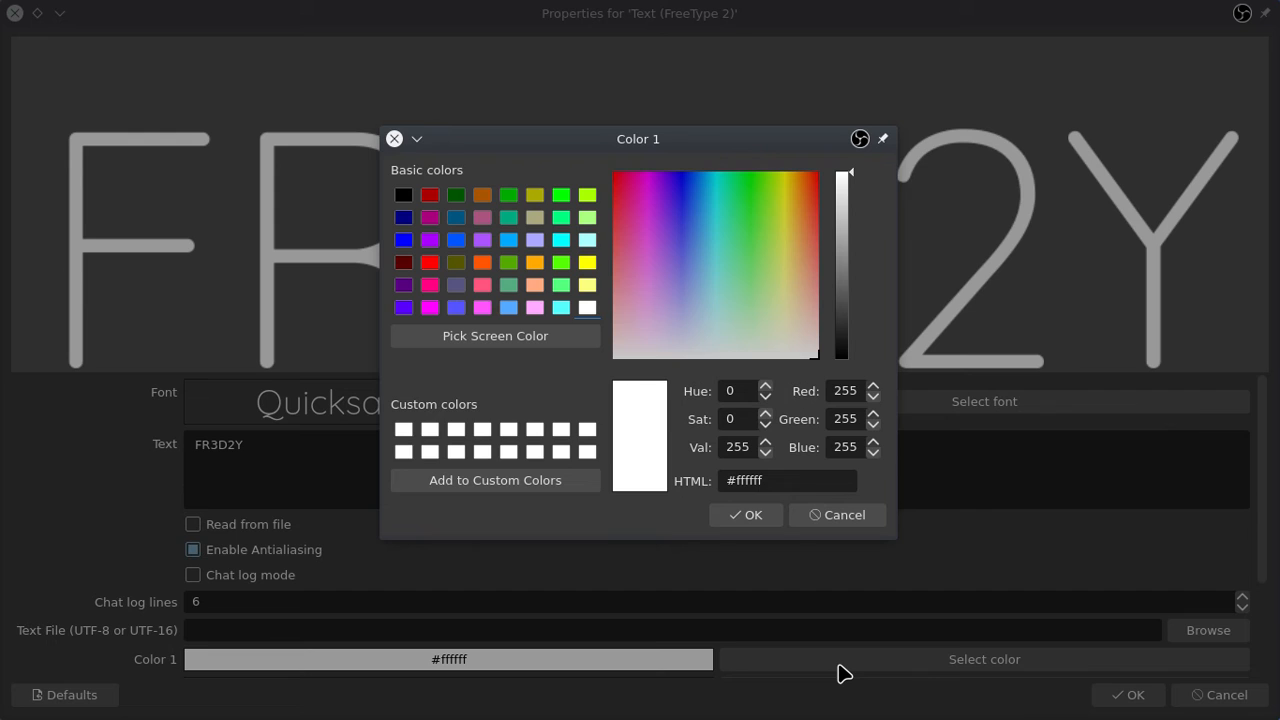
click(482, 262)
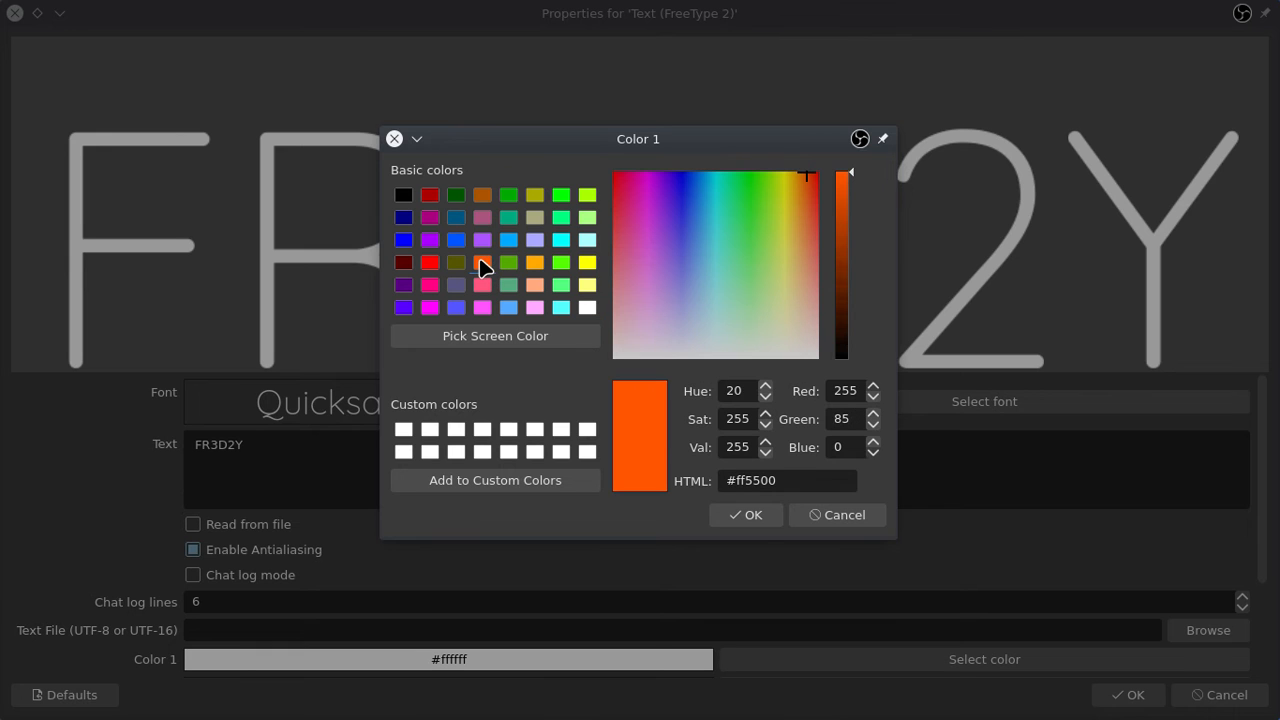
click(752, 524)
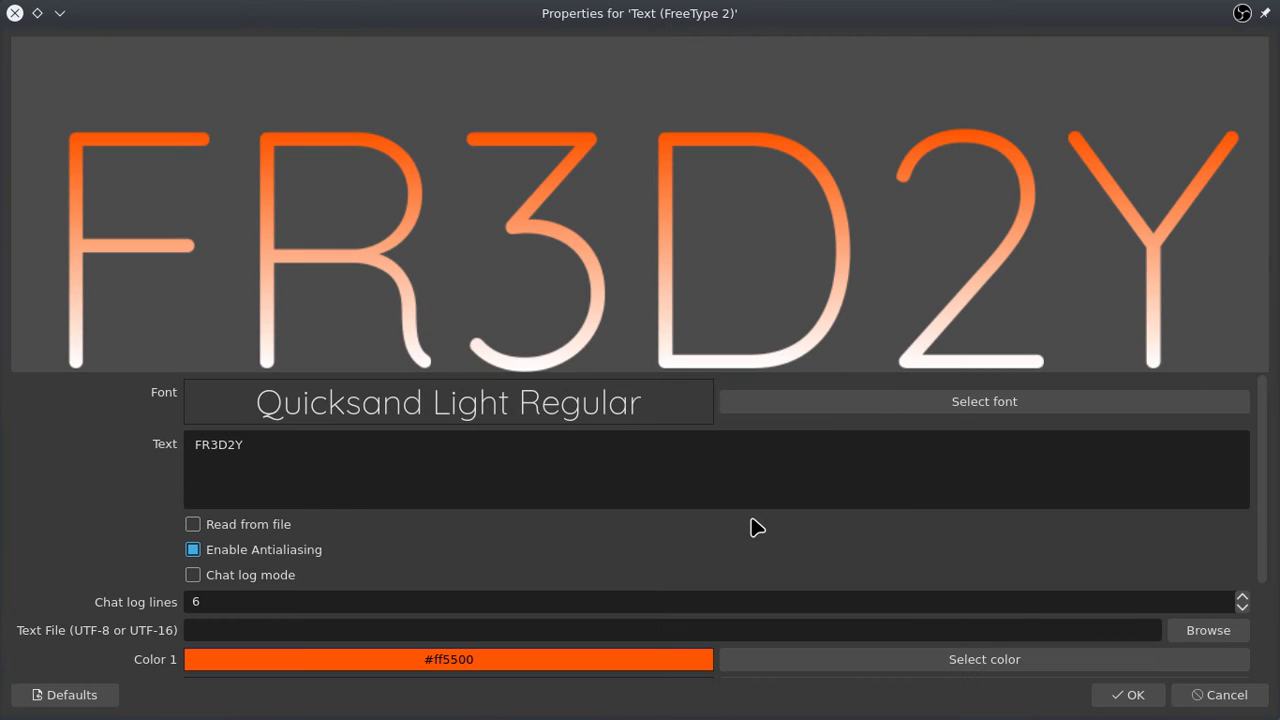
click(1127, 695)
Scale down the FR3D2Y text, place it in the lower-right corner of the scene and bring Cheese to the front.
drag(585, 207, 696, 435)
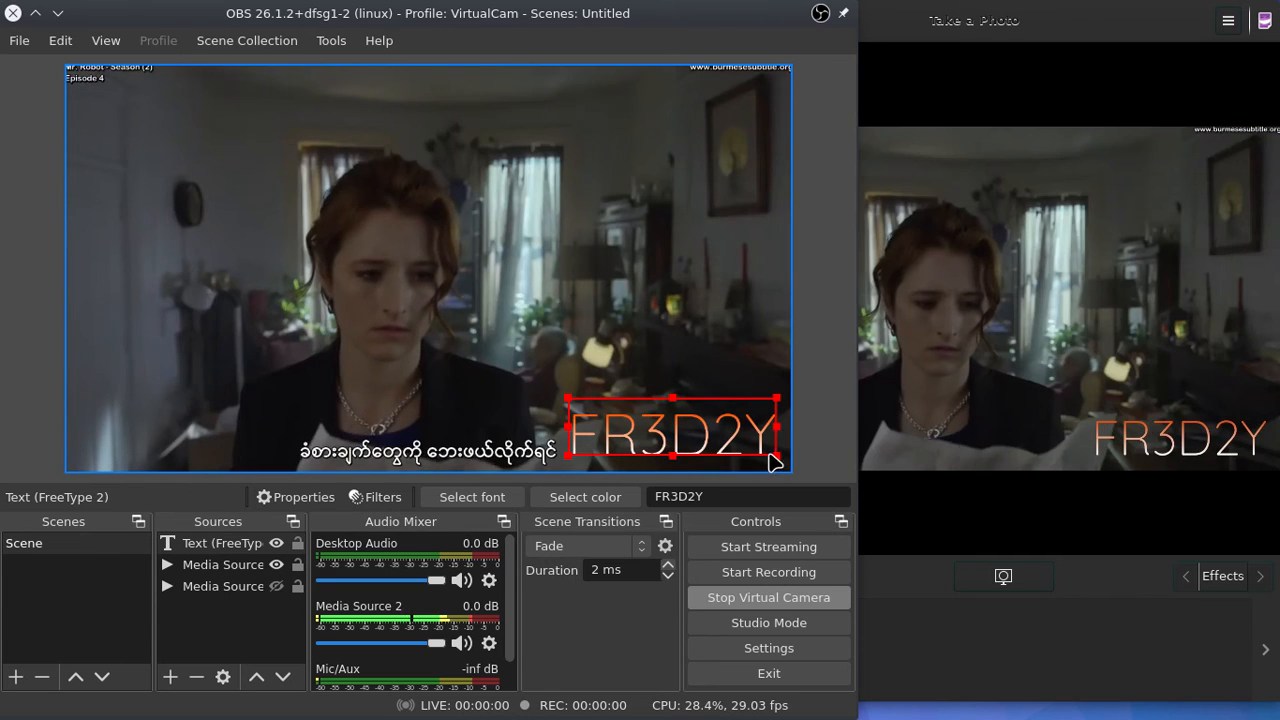
drag(773, 456, 733, 452)
click(966, 478)
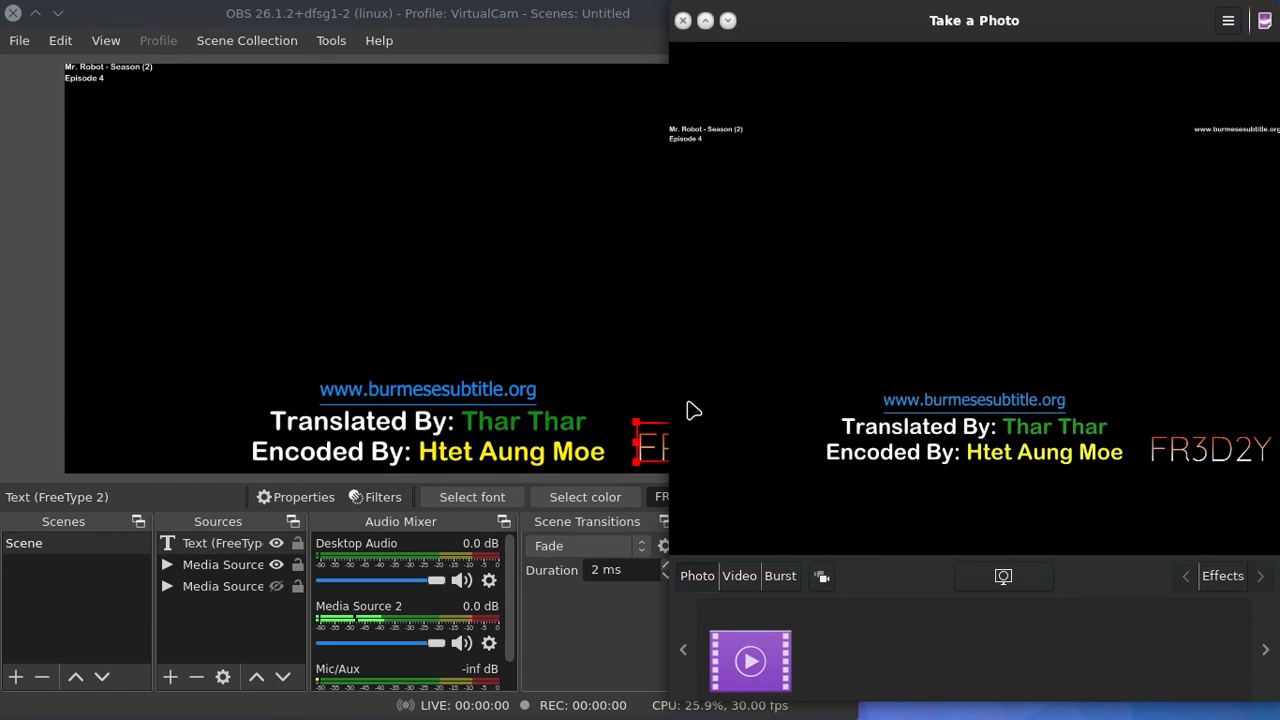
Move the FR3D2Y text to the scene's upper-left corner and on to its centre, and bring Cheese to the front.
drag(670, 437, 86, 92)
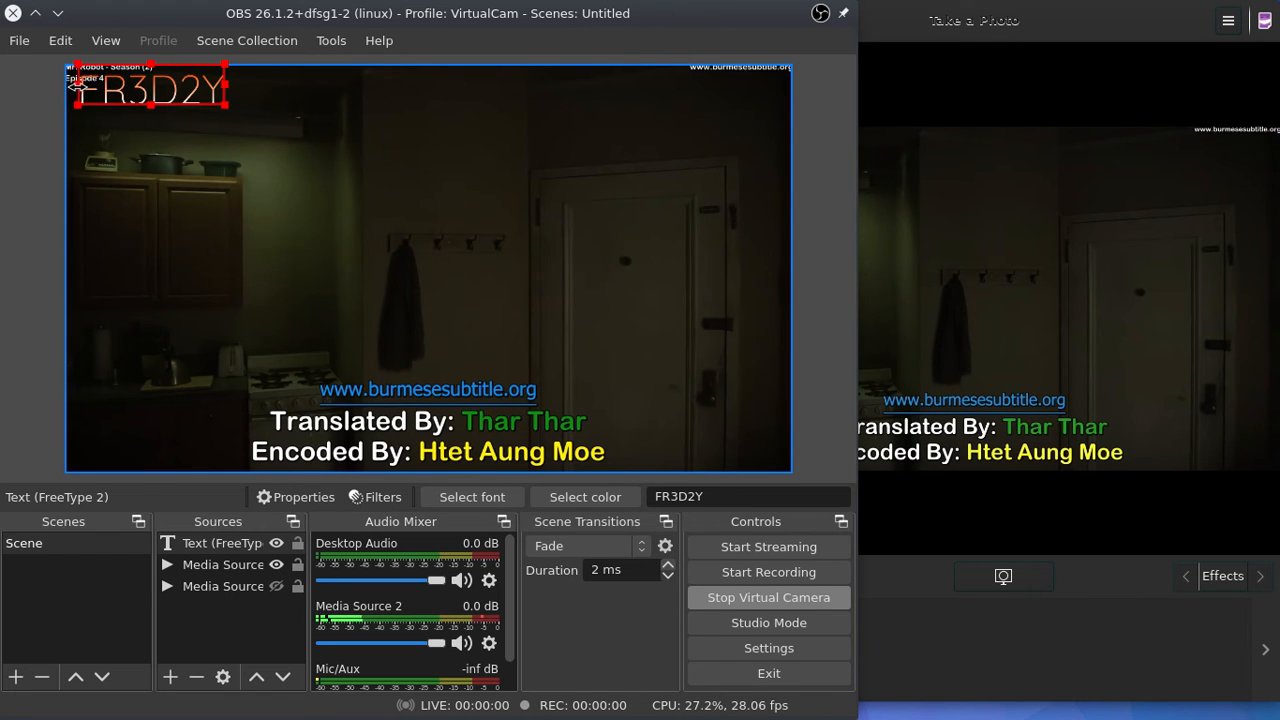
drag(137, 92, 407, 277)
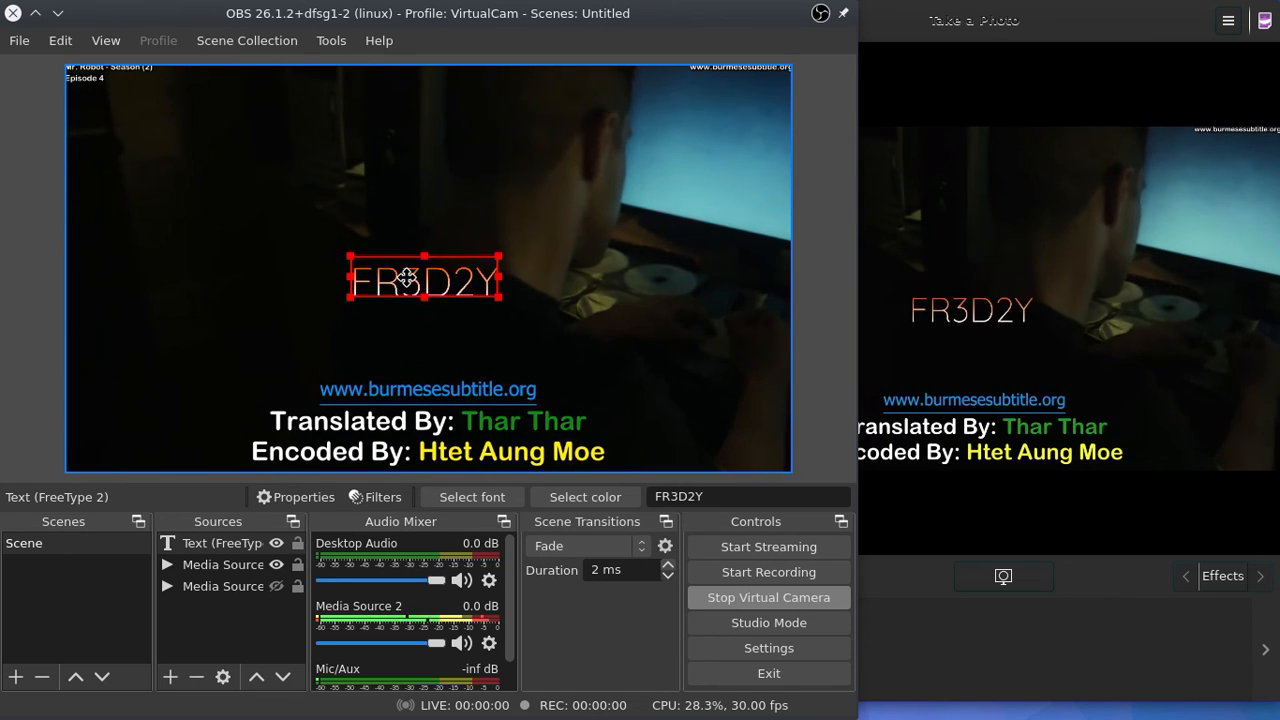
click(968, 316)
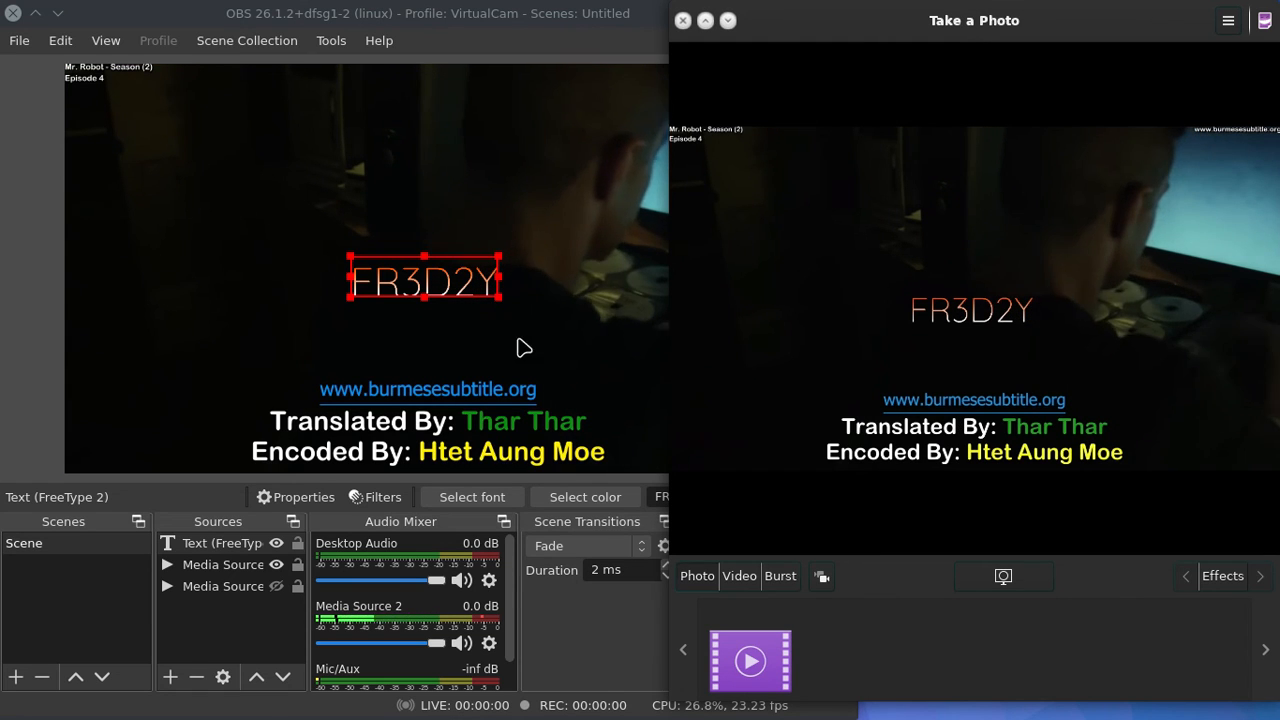
Enlarge the FR3D2Y text to about half the scene's width, centre it again and bring Cheese to the front.
drag(497, 295, 657, 360)
drag(586, 314, 478, 258)
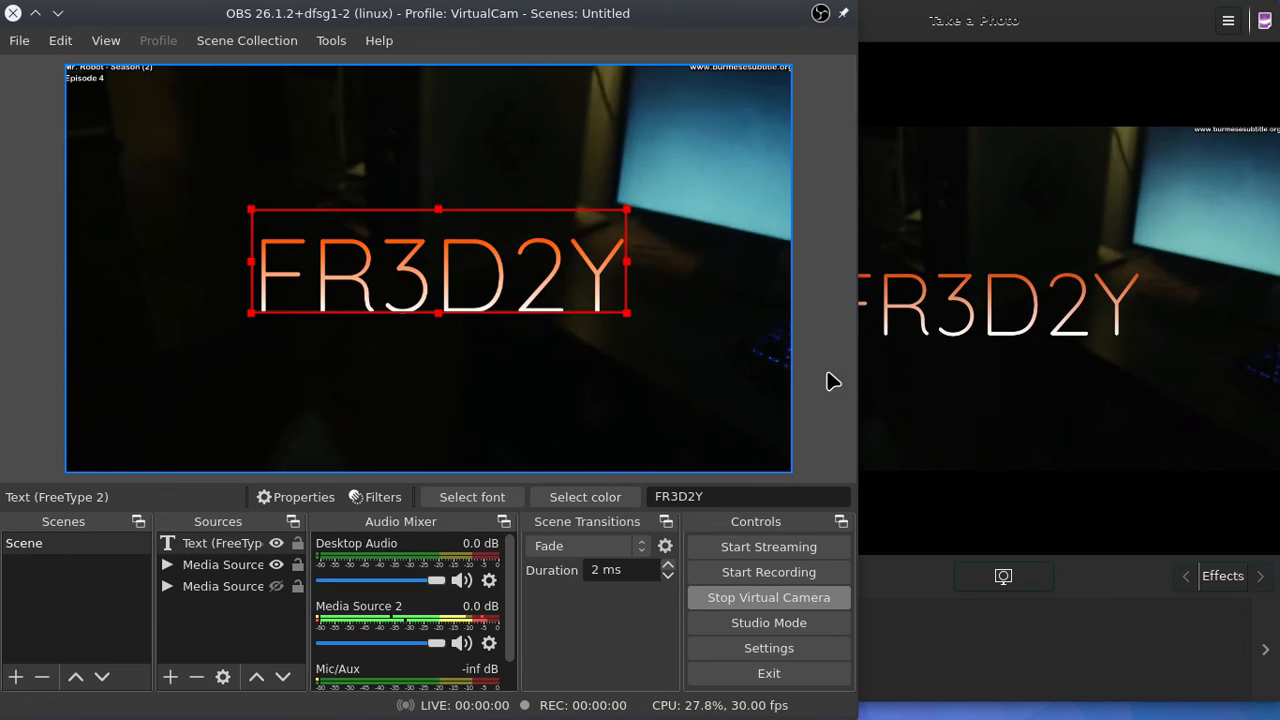
click(949, 380)
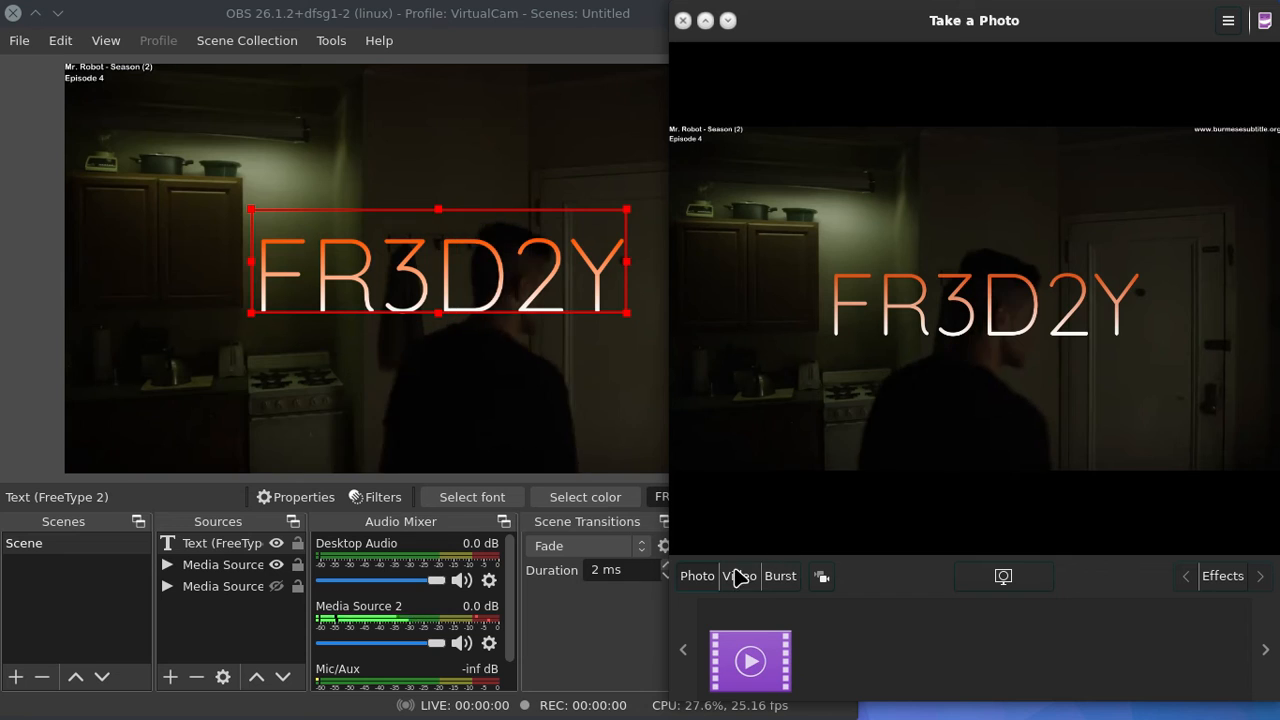
Take a photo of the virtual camera feed in Cheese and open it from its thumbnail.
click(1025, 587)
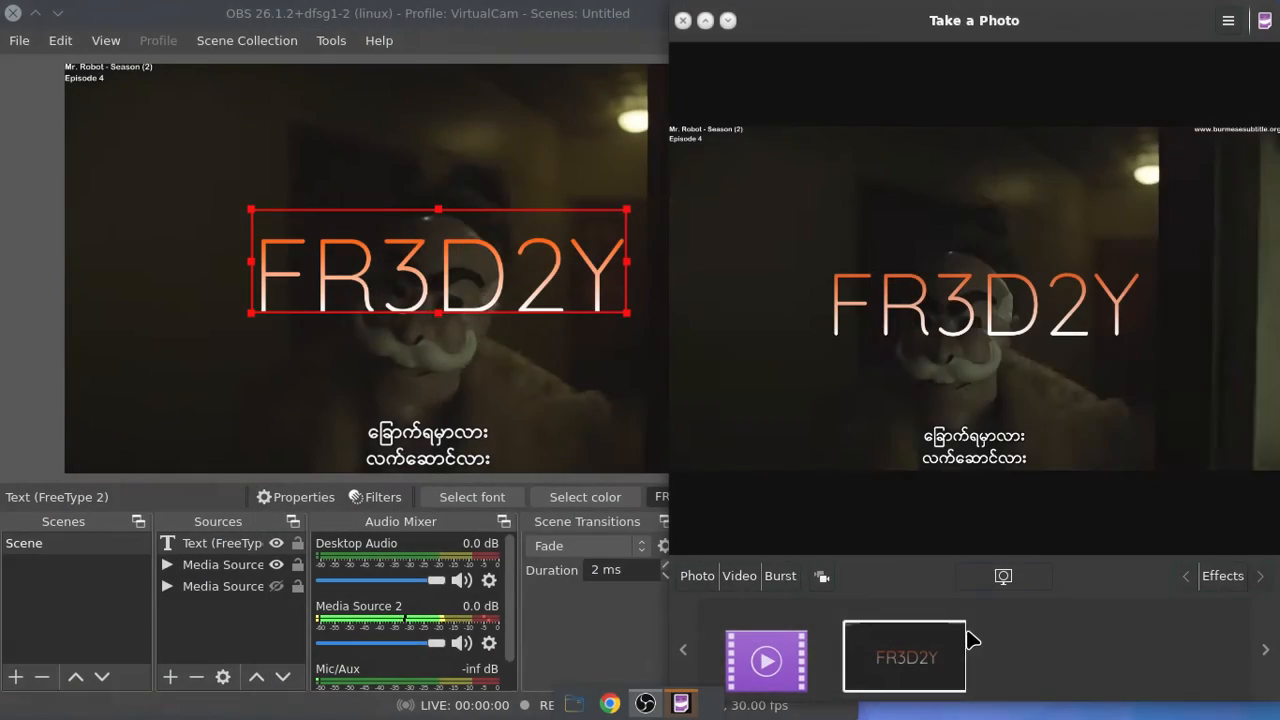
click(940, 658)
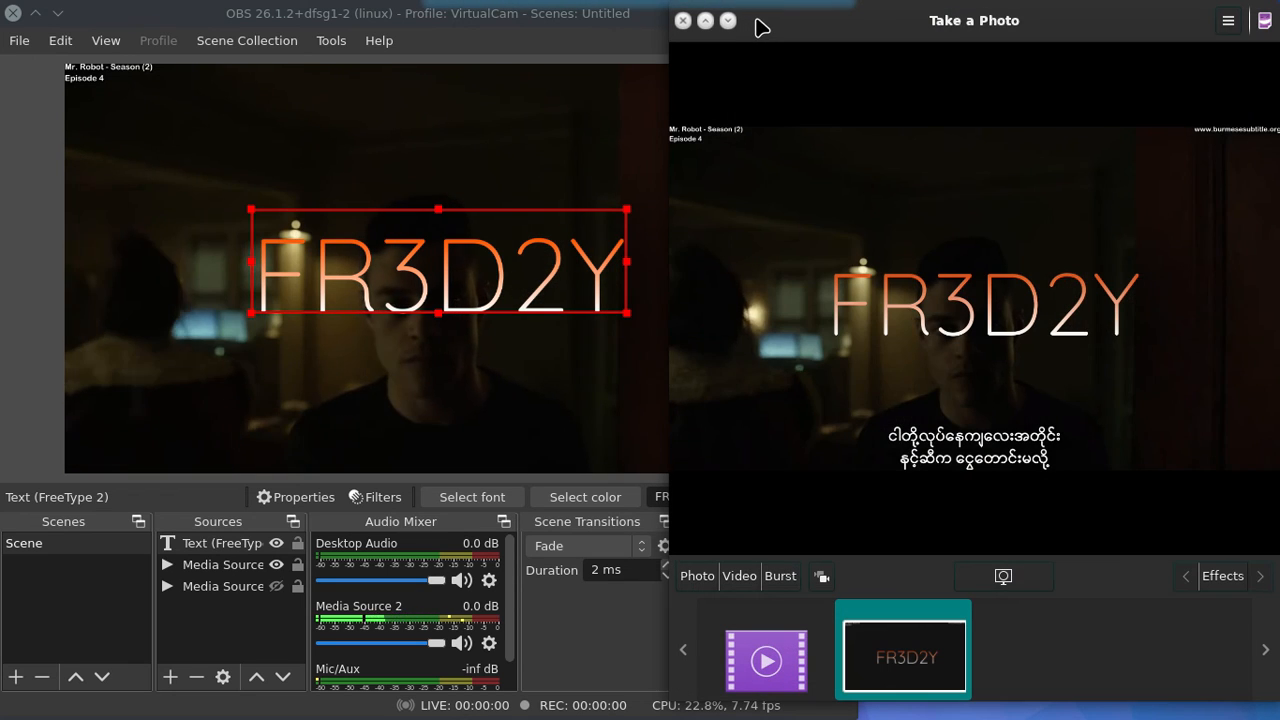
click(266, 16)
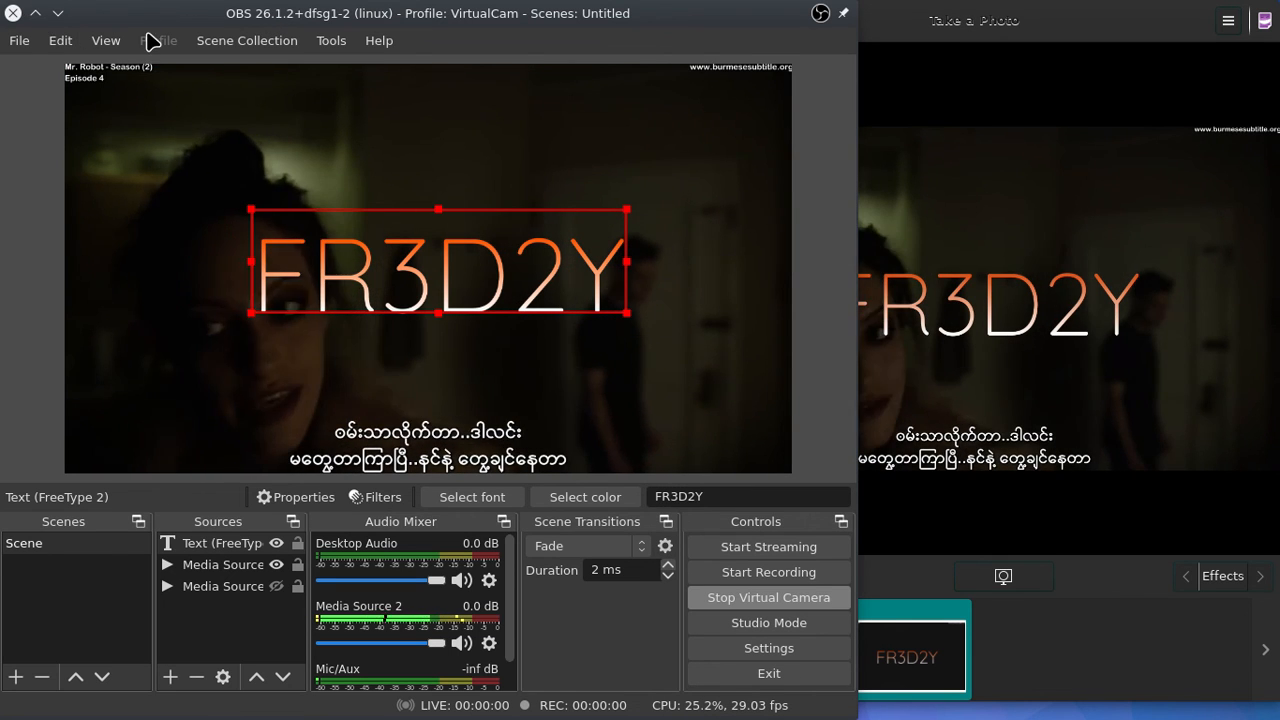
click(1080, 689)
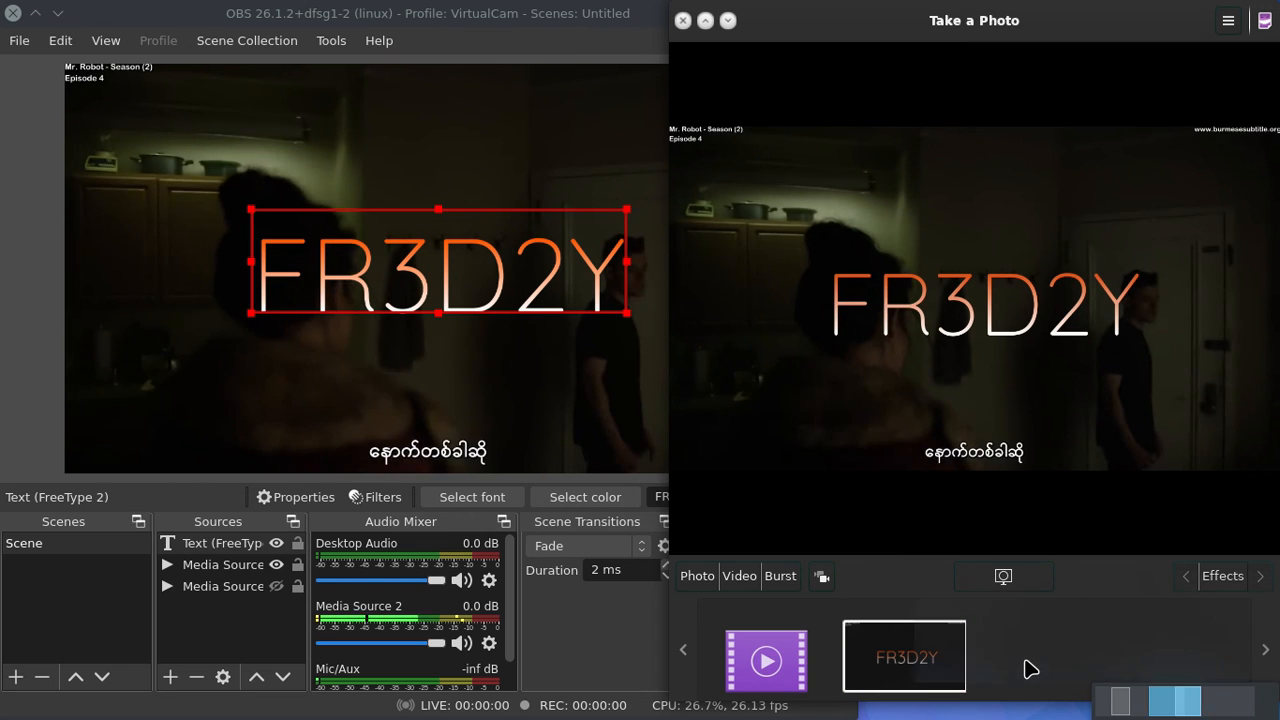
click(927, 680)
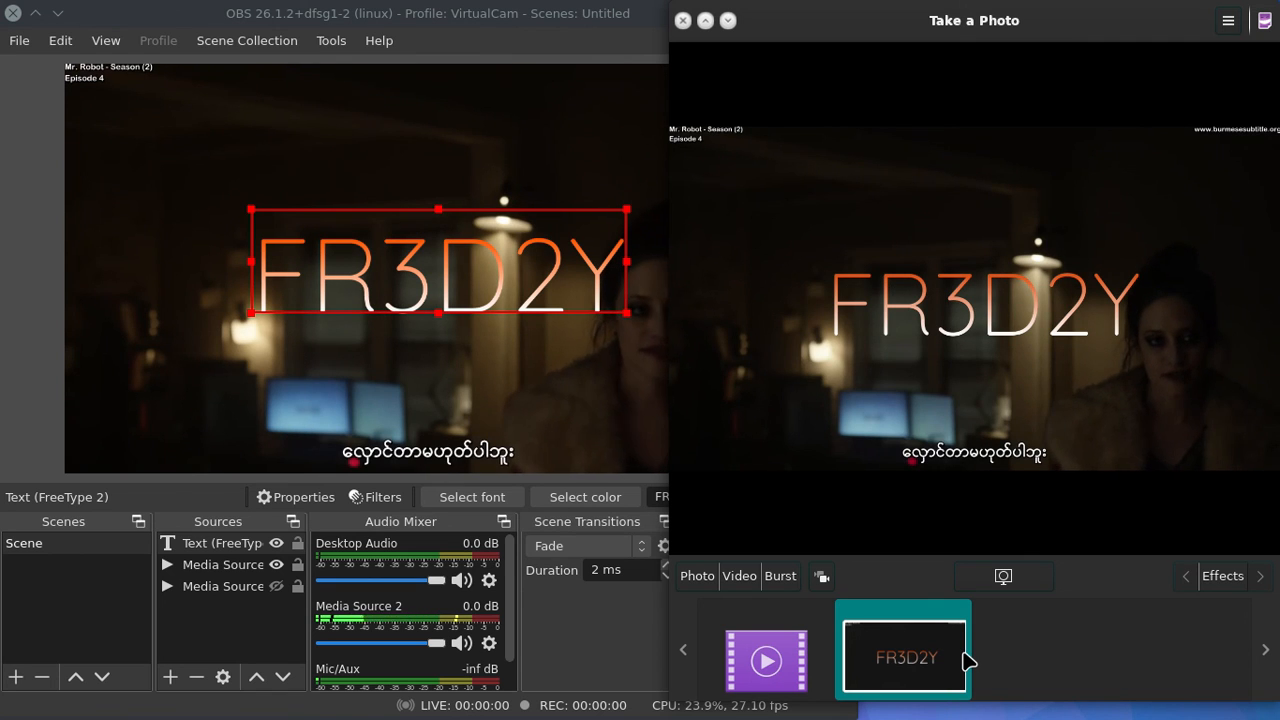
Switch virtual desktops, view the captured photo in Cyberfox and close both the browser and the Dolphin file manager.
mouse_move(1168, 718)
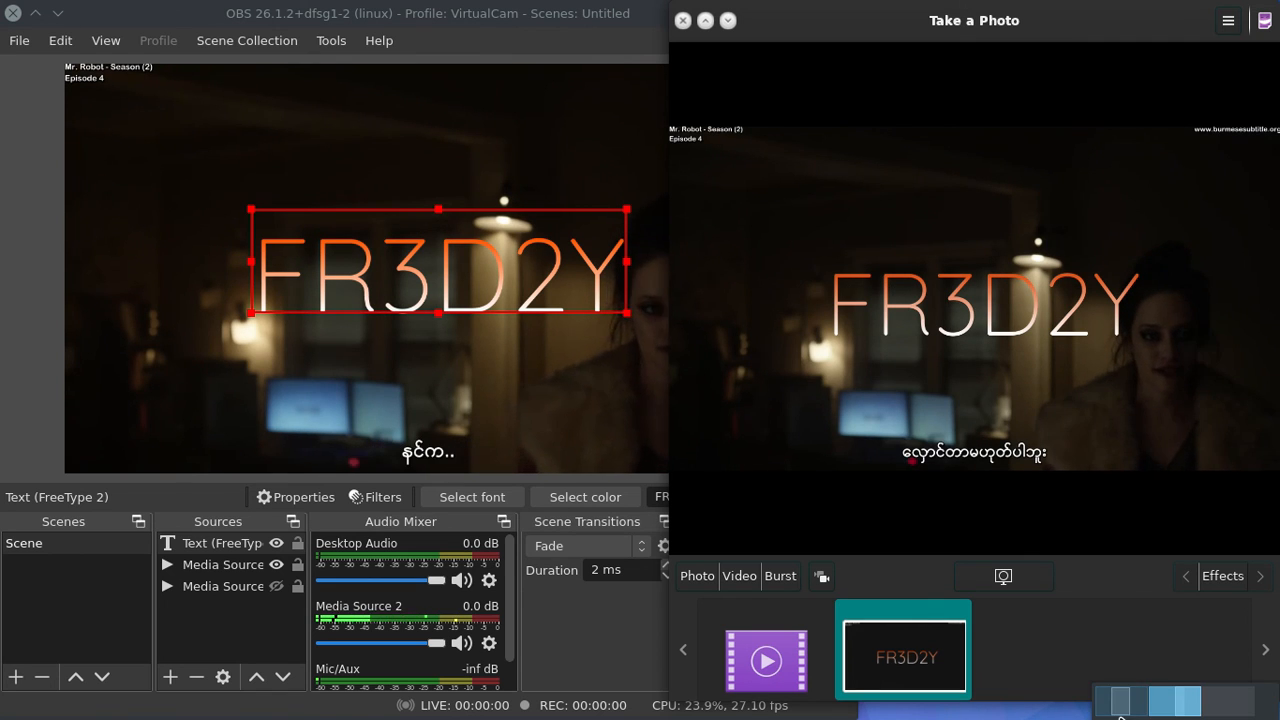
click(1183, 712)
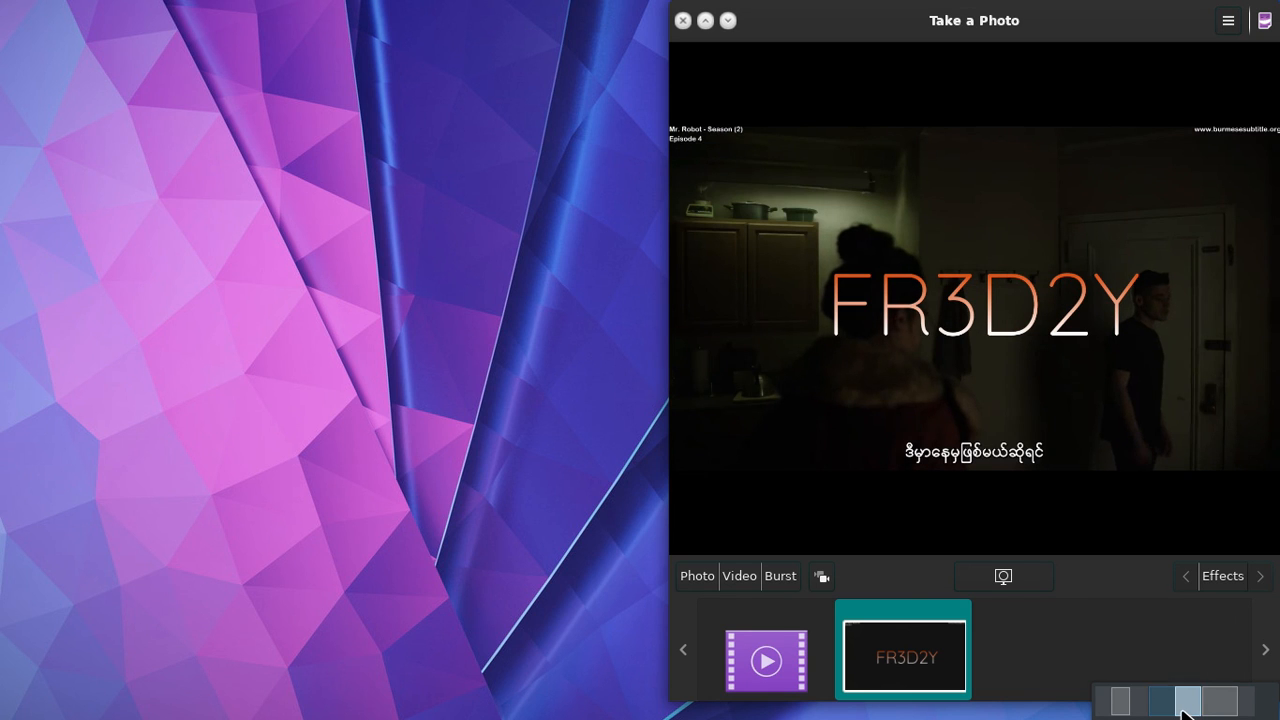
mouse_move(8, 205)
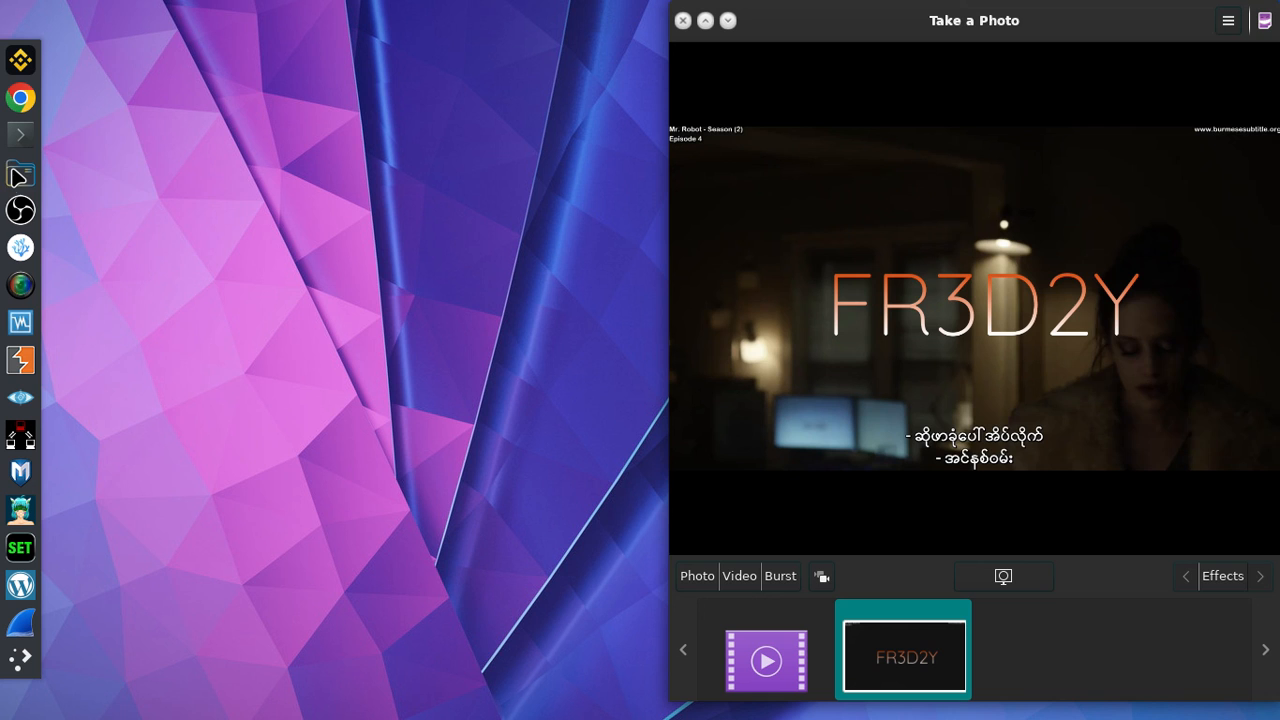
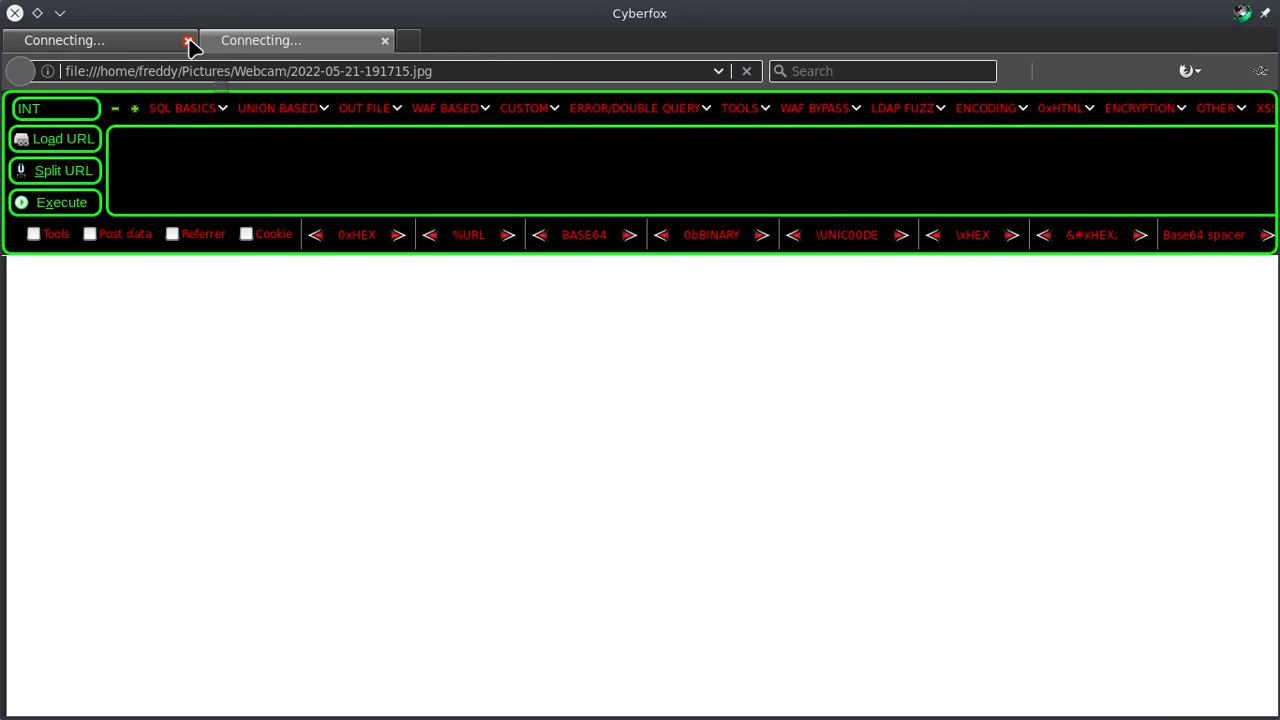
click(188, 41)
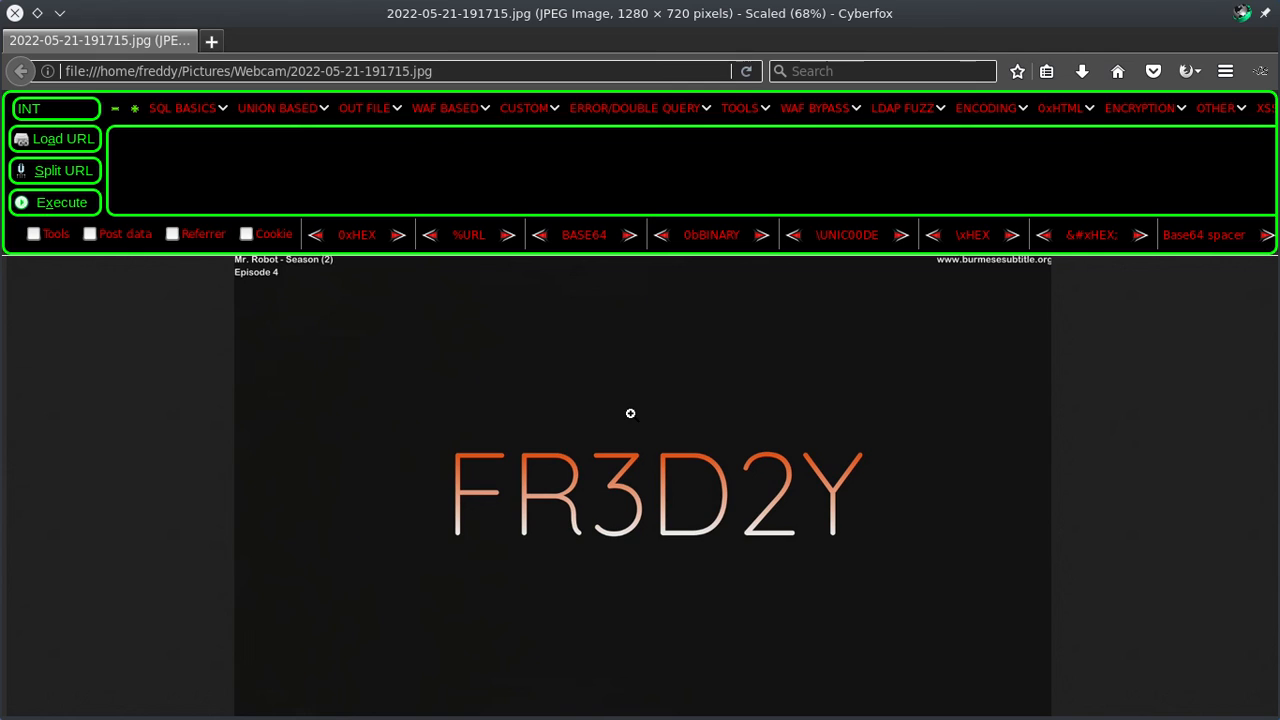
click(15, 13)
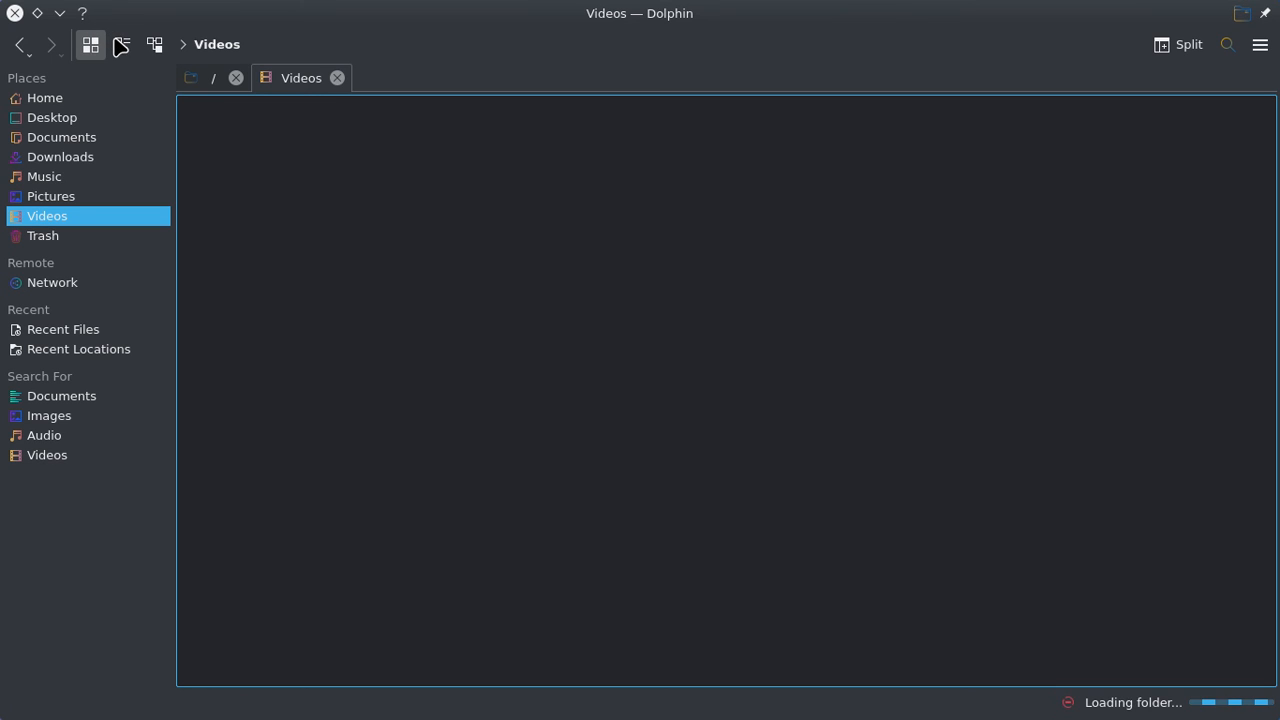
click(15, 13)
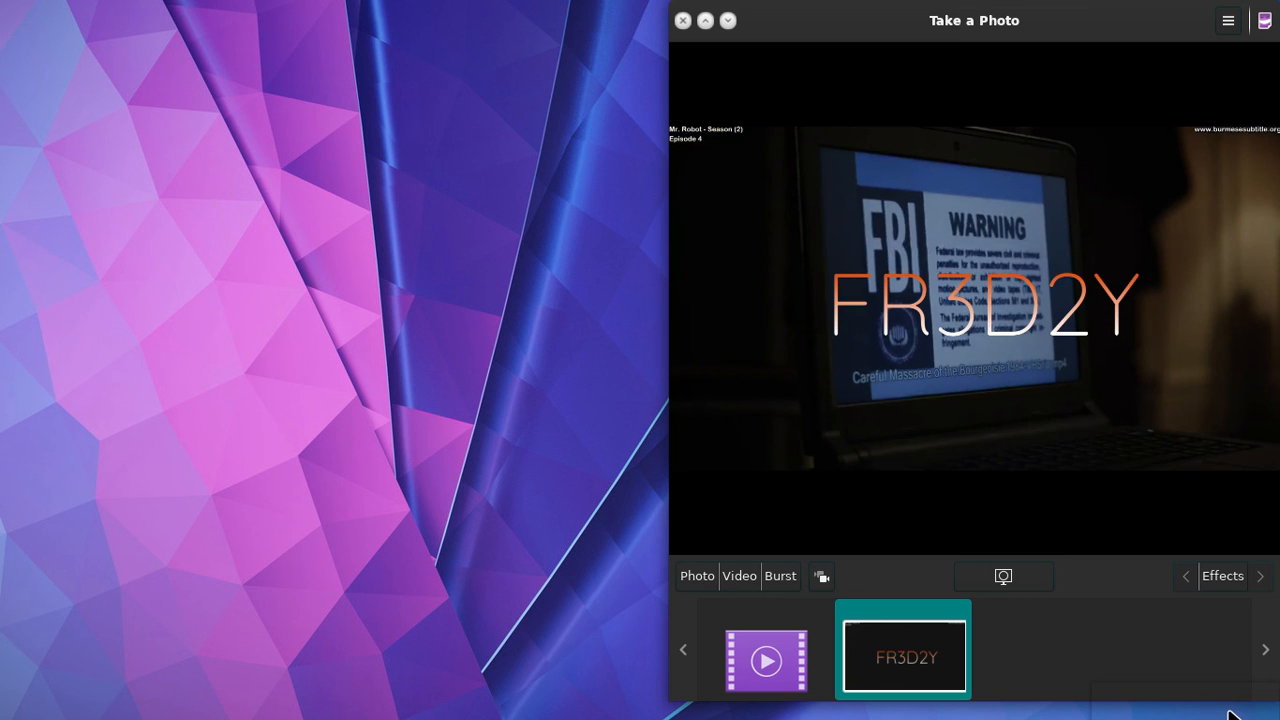
Return to the OBS desktop for a last look at the feed and switch to the virtual desktop with SimpleScreenRecorder.
mouse_move(1236, 712)
click(1178, 702)
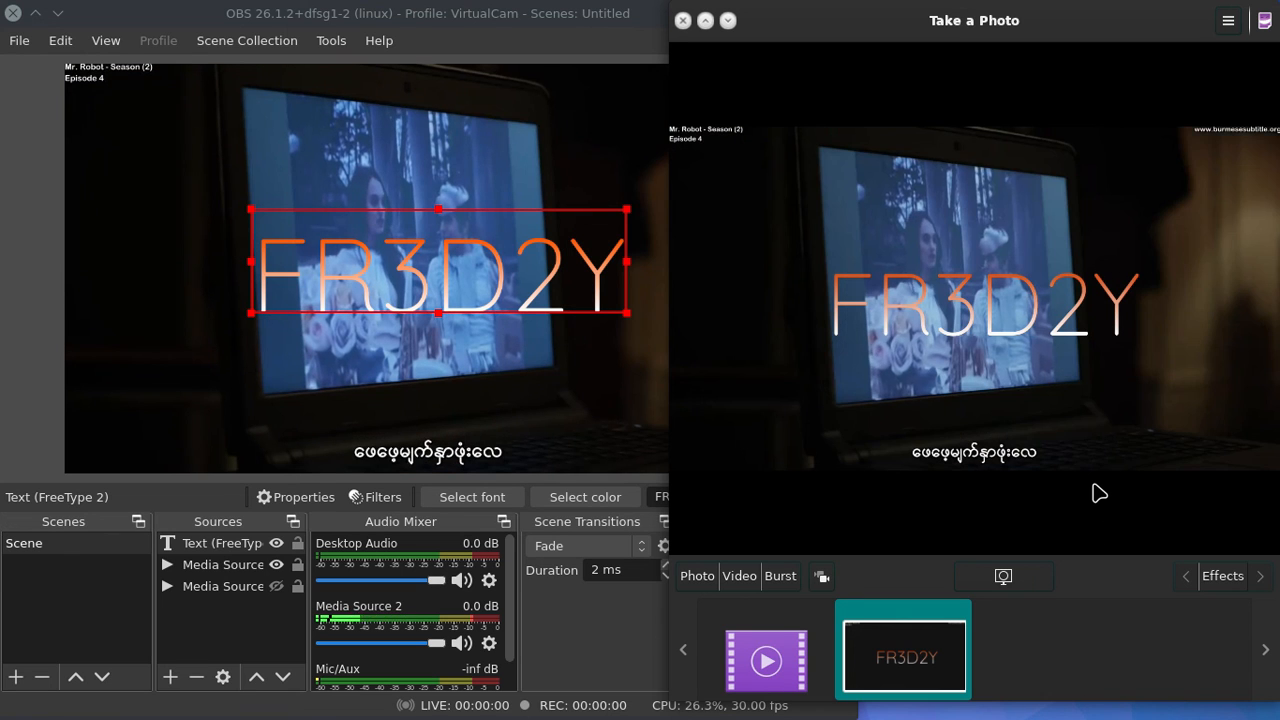
mouse_move(1133, 717)
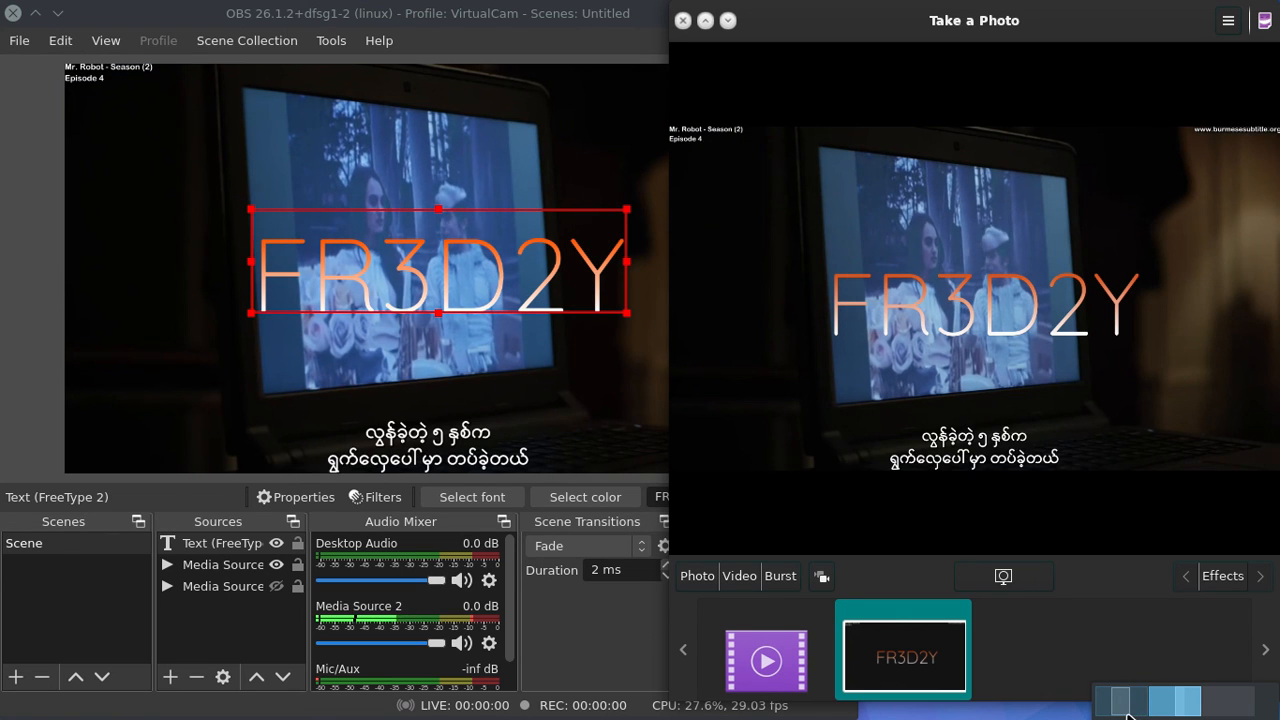
click(1127, 714)
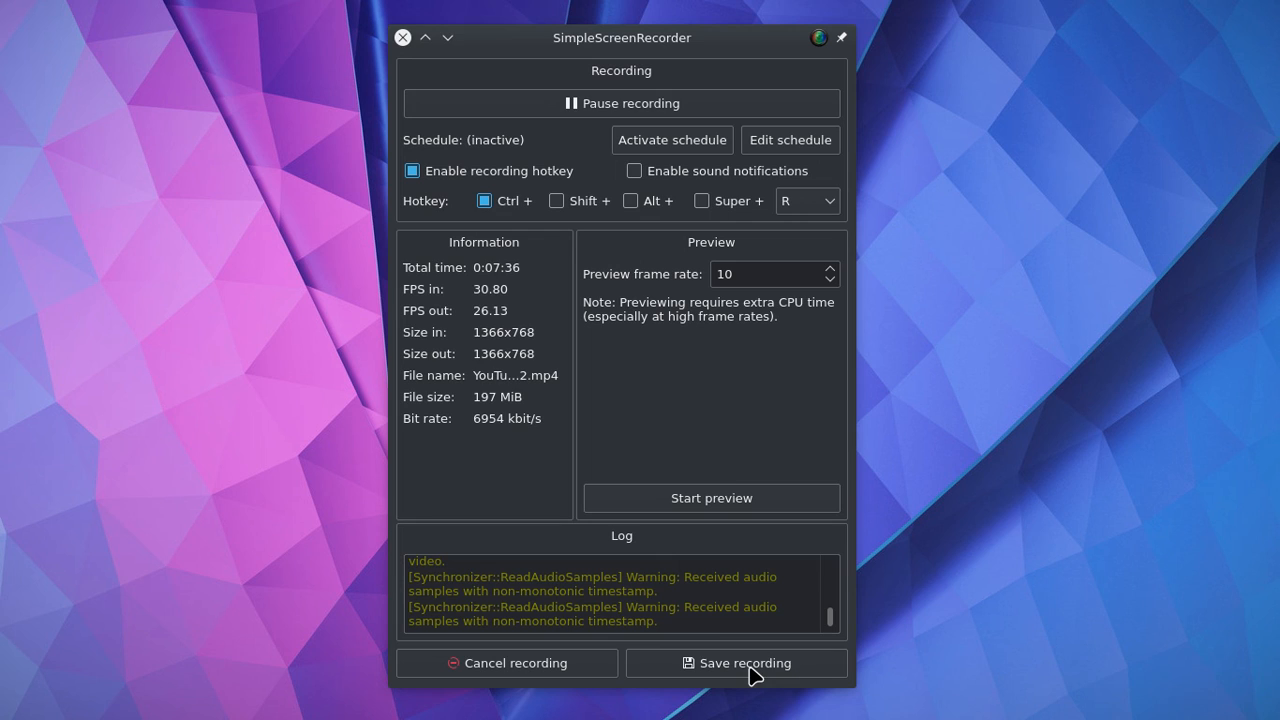